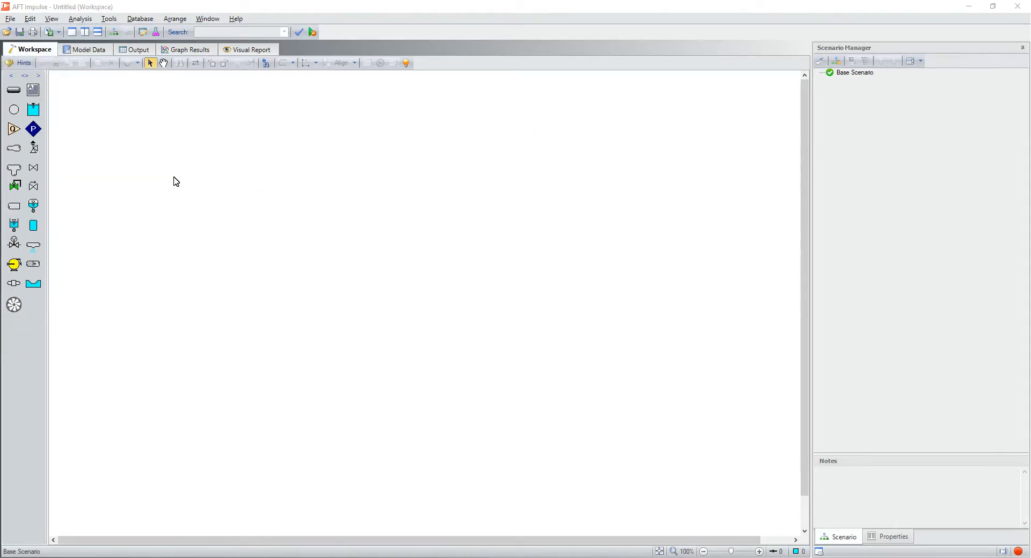
# Step: Draw a pipe on the empty workspace and reposition it and its end points so that it runs horizontally
pyautogui.click(14, 92)
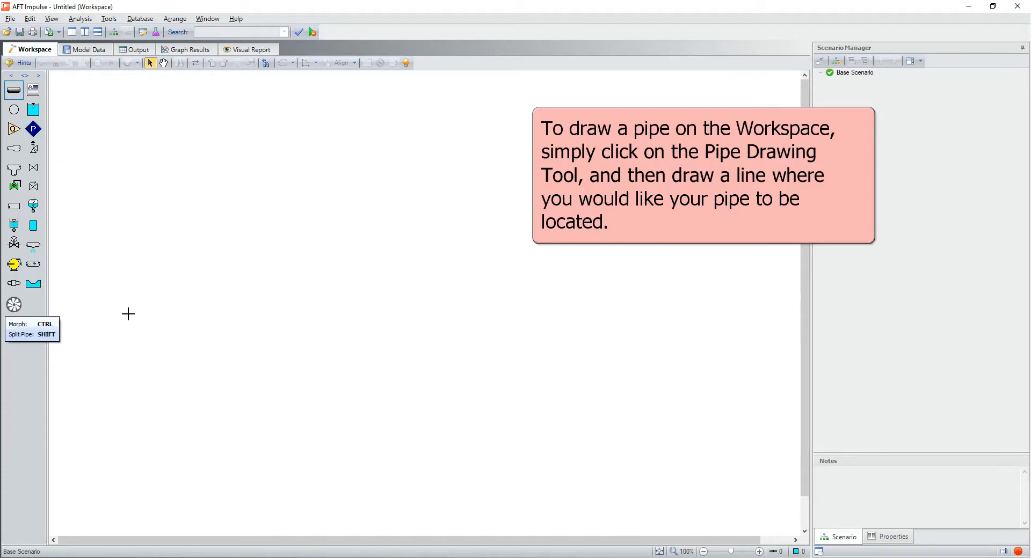
pyautogui.moveTo(134, 310); pyautogui.dragTo(261, 215)
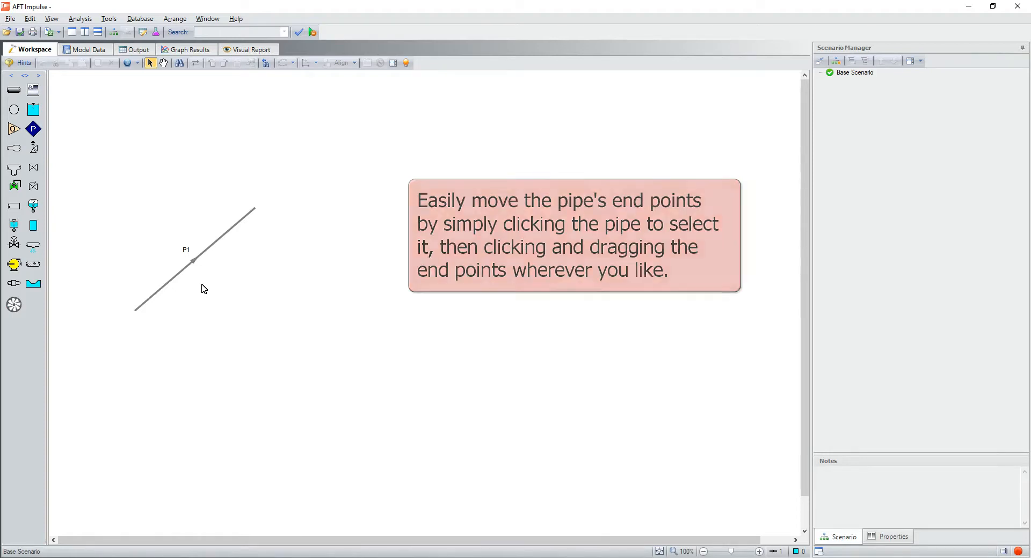
pyautogui.click(185, 250)
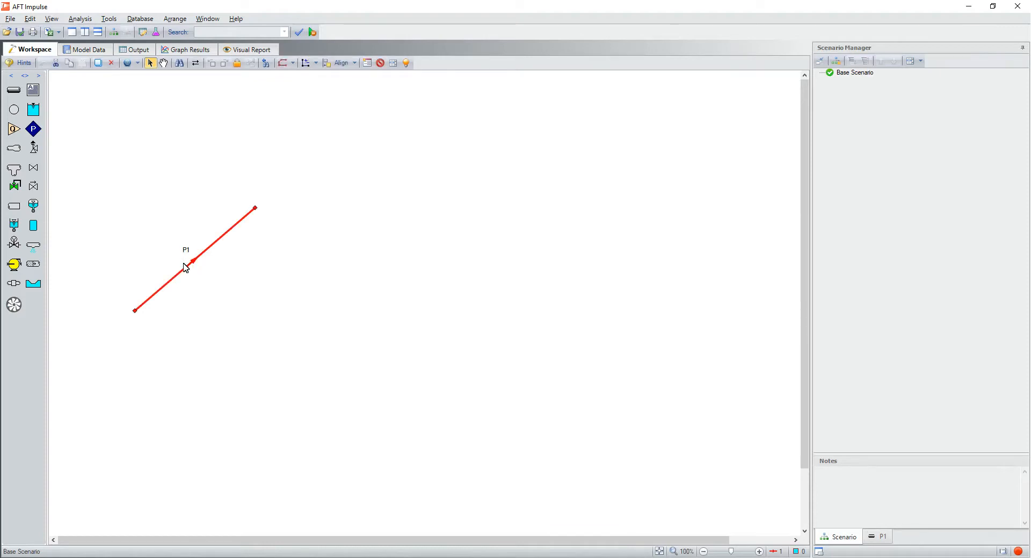
pyautogui.moveTo(184, 252); pyautogui.dragTo(183, 218)
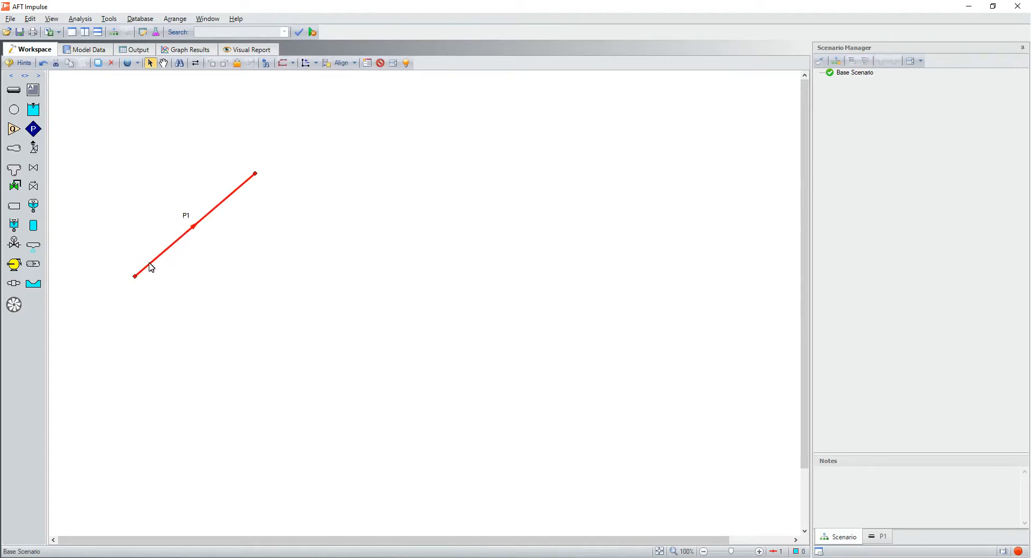
pyautogui.moveTo(135, 277); pyautogui.dragTo(123, 209)
pyautogui.moveTo(257, 173); pyautogui.dragTo(258, 217)
pyautogui.click(269, 234)
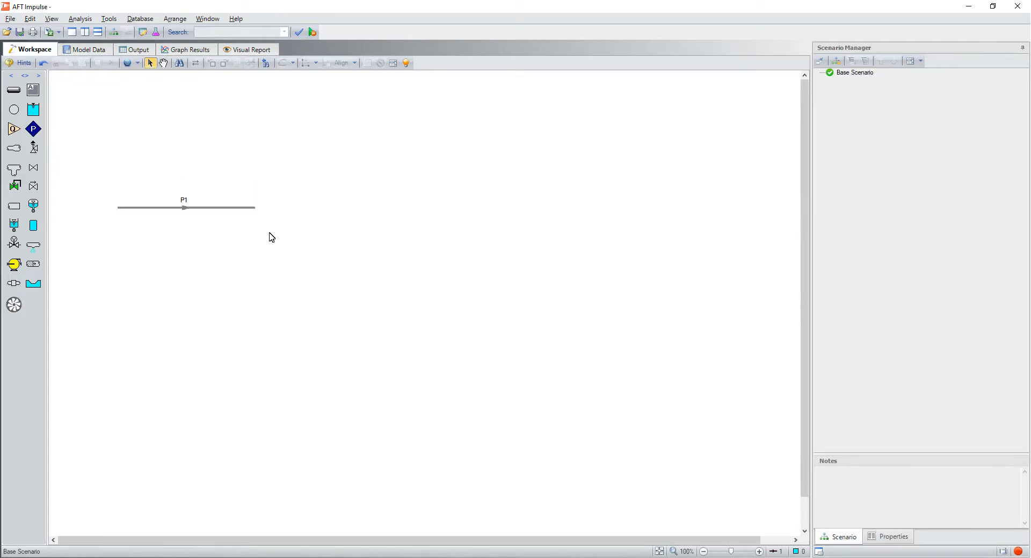
# Step: Place an assigned pressure junction and a valve on the workspace, and connect the pipe between them
pyautogui.moveTo(33, 129); pyautogui.dragTo(117, 156)
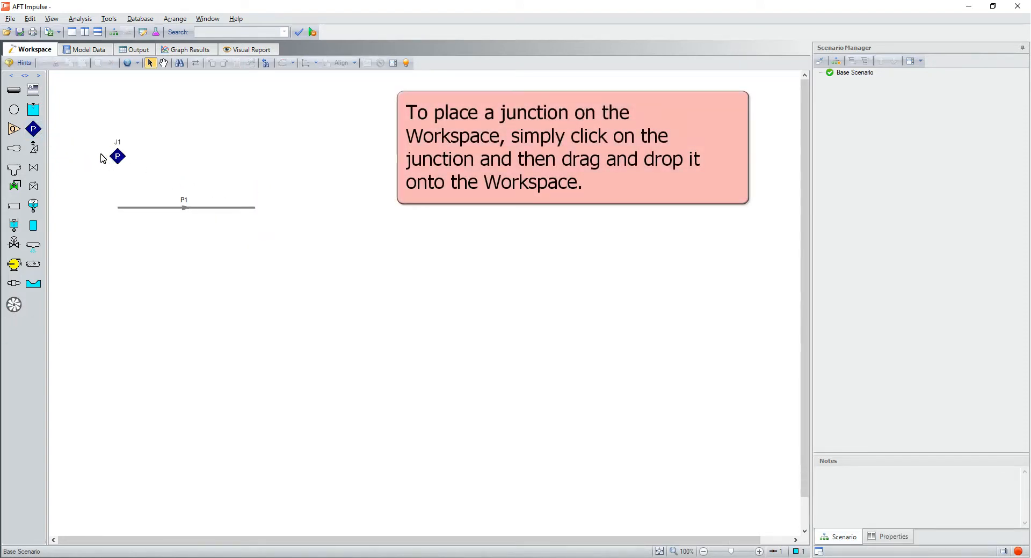
pyautogui.moveTo(33, 168); pyautogui.dragTo(260, 211)
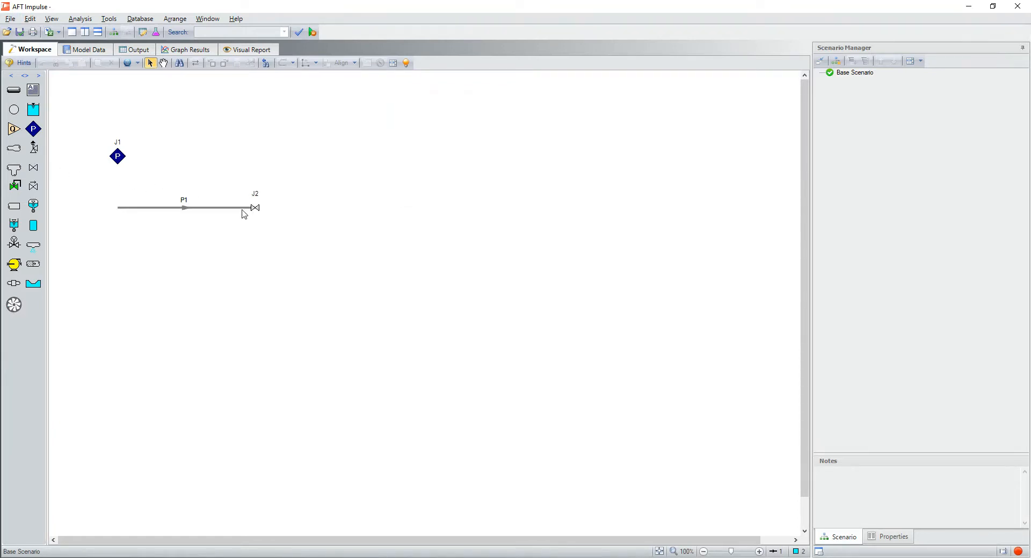
pyautogui.click(134, 204)
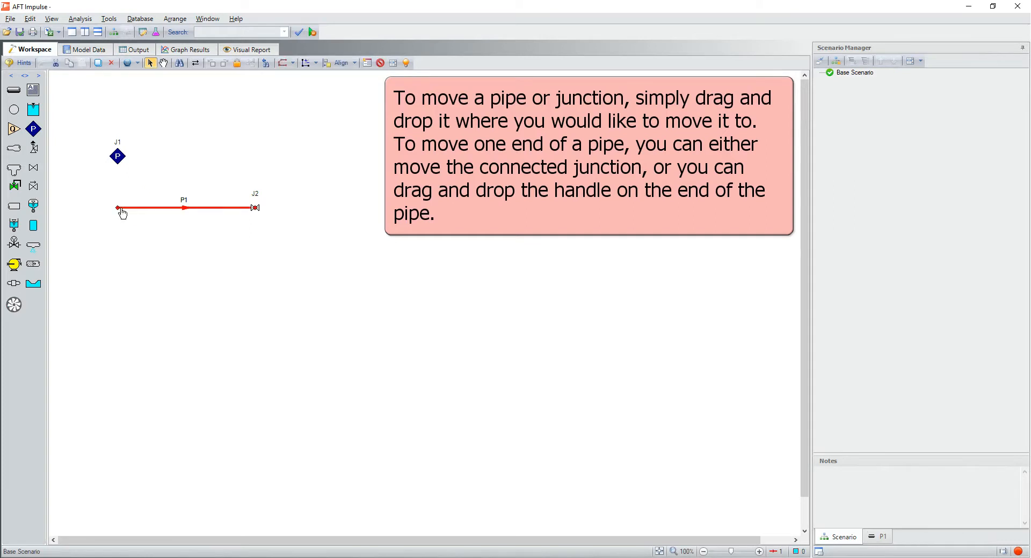
pyautogui.moveTo(119, 208); pyautogui.dragTo(136, 270)
pyautogui.click(118, 156)
pyautogui.click(141, 237)
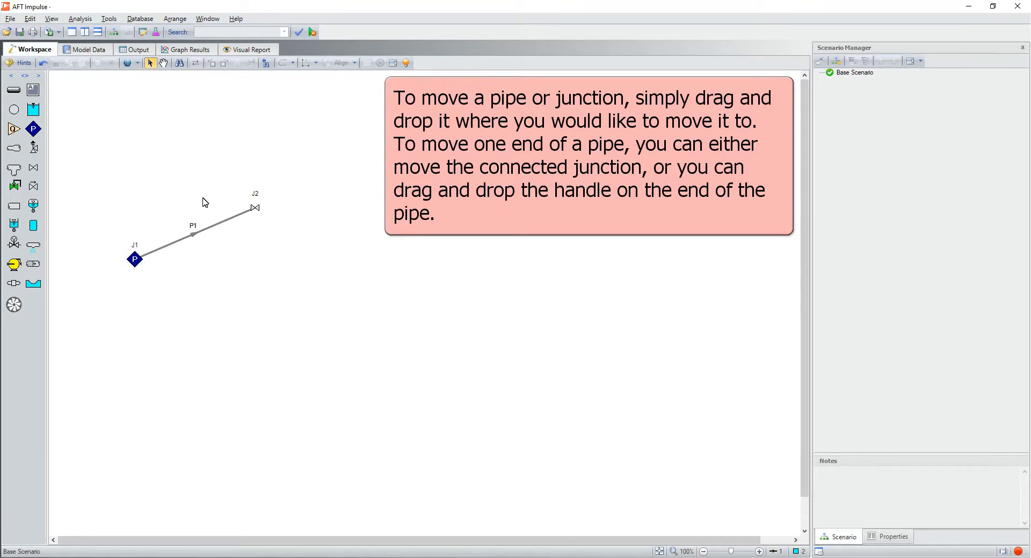
# Step: Move the valve below the level of the pressure junction, and move the connected pipe and junctions up as a group
pyautogui.click(256, 210)
pyautogui.moveTo(263, 263); pyautogui.dragTo(258, 313)
pyautogui.moveTo(107, 232); pyautogui.dragTo(268, 342)
pyautogui.moveTo(135, 262); pyautogui.dragTo(118, 176)
pyautogui.click(162, 214)
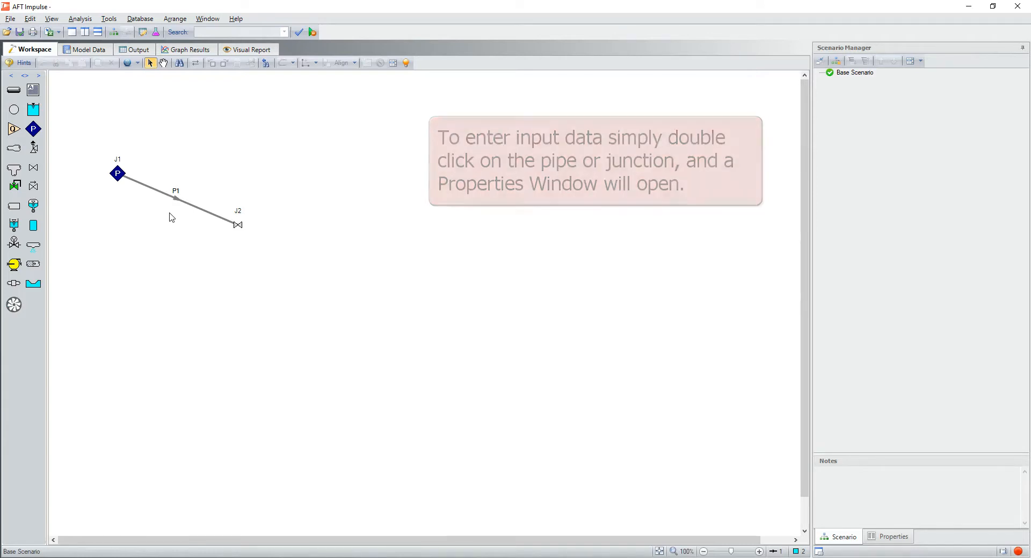
# Step: Examine the input fields in pipe P1's properties and close them without making changes
pyautogui.doubleClick(207, 213)
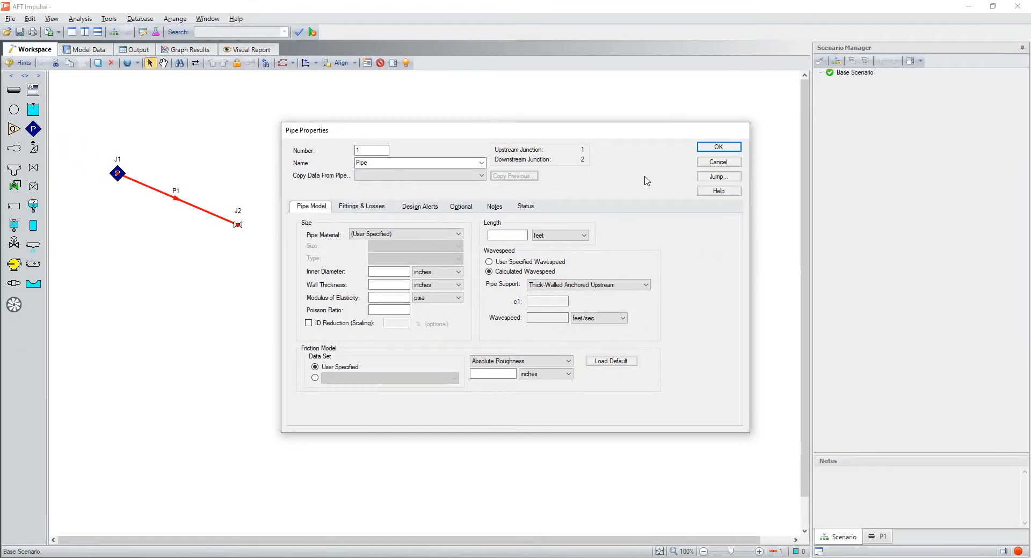
pyautogui.click(712, 163)
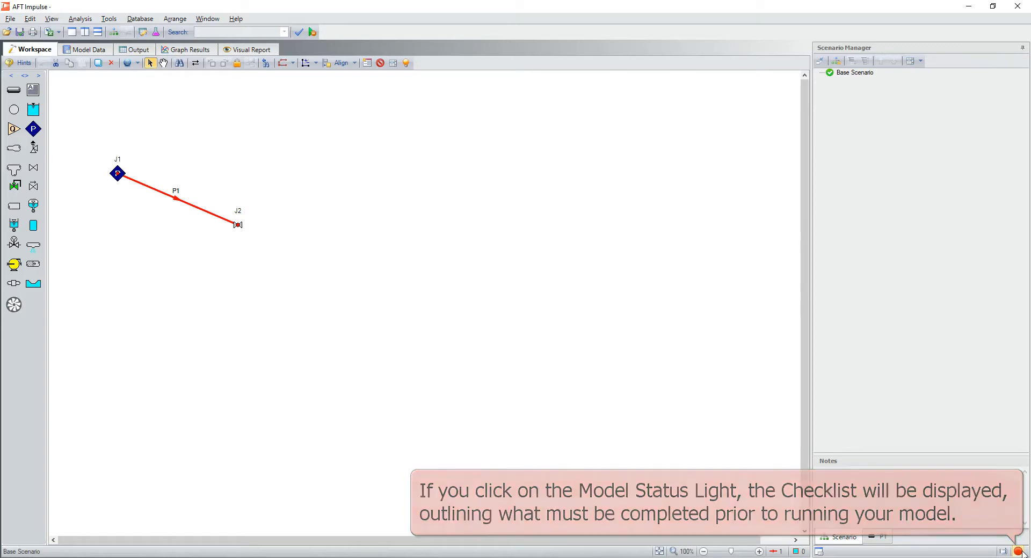
# Step: Display the model checklist of items required before running the analysis
pyautogui.click(1022, 553)
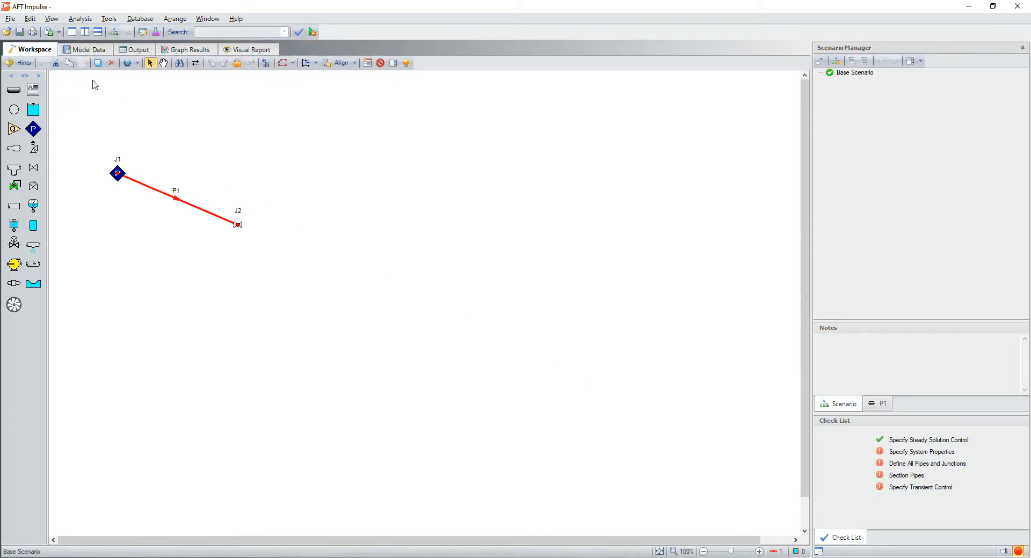
pyautogui.click(51, 19)
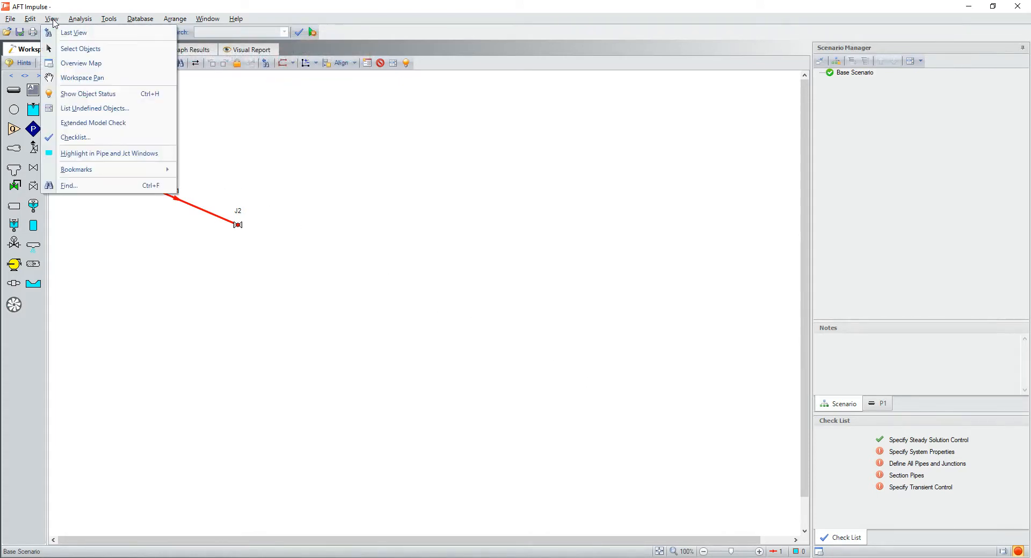
pyautogui.click(100, 138)
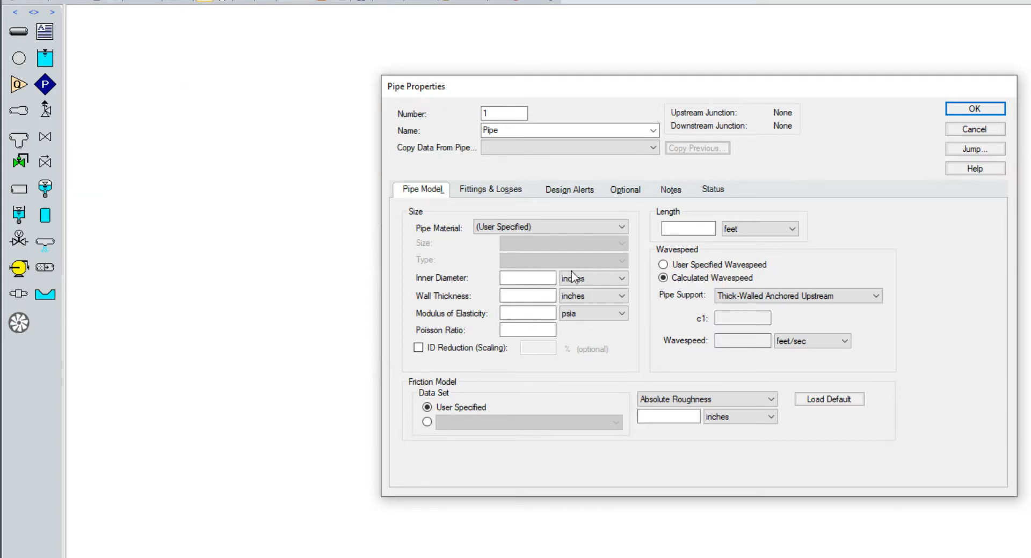
# Step: Review the pipe materials available for pipe 1 and close its properties without making changes
pyautogui.click(621, 227)
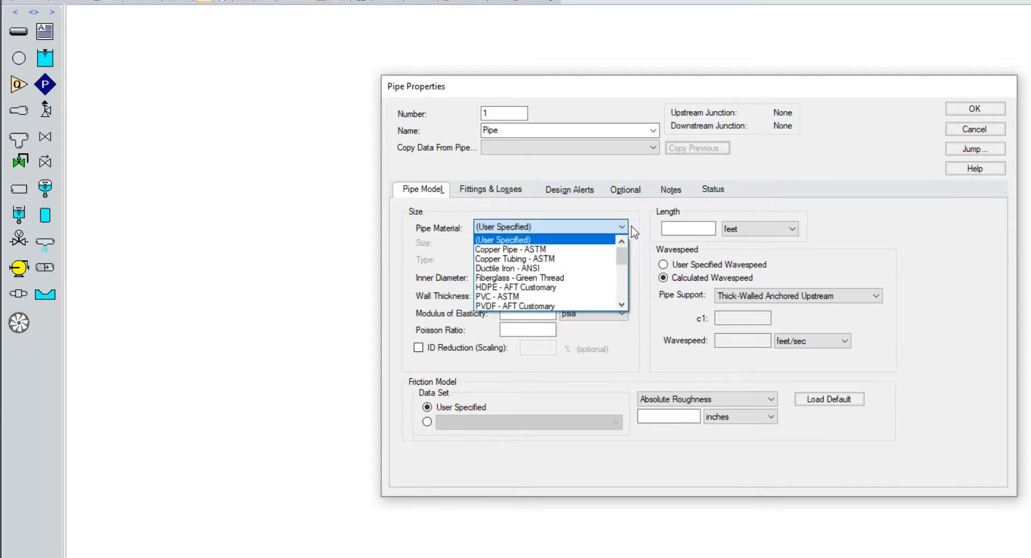
pyautogui.click(972, 130)
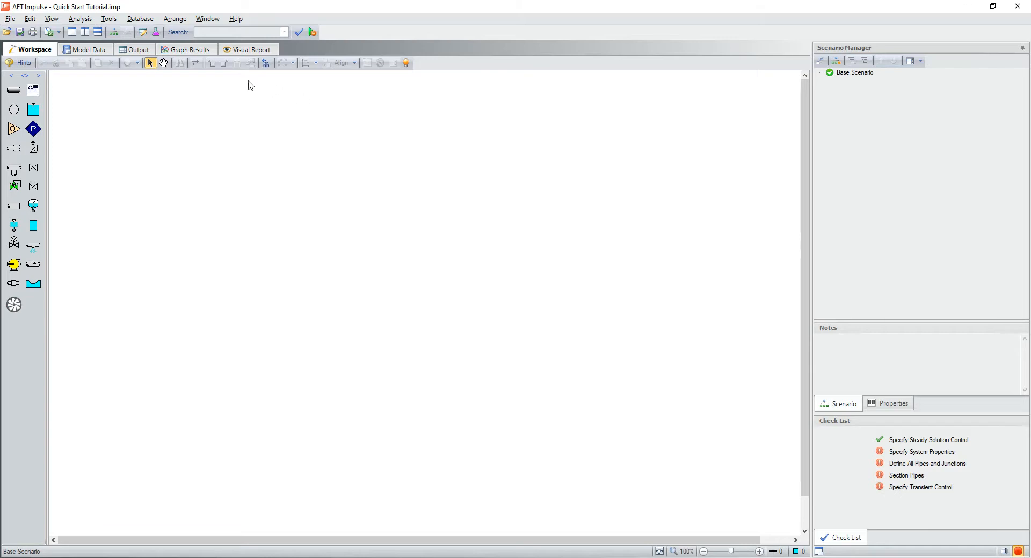
# Step: Set the system fluid to Ammonia (liquid) from the AFT Standard database at 75 deg. F and calculate its properties
pyautogui.click(156, 32)
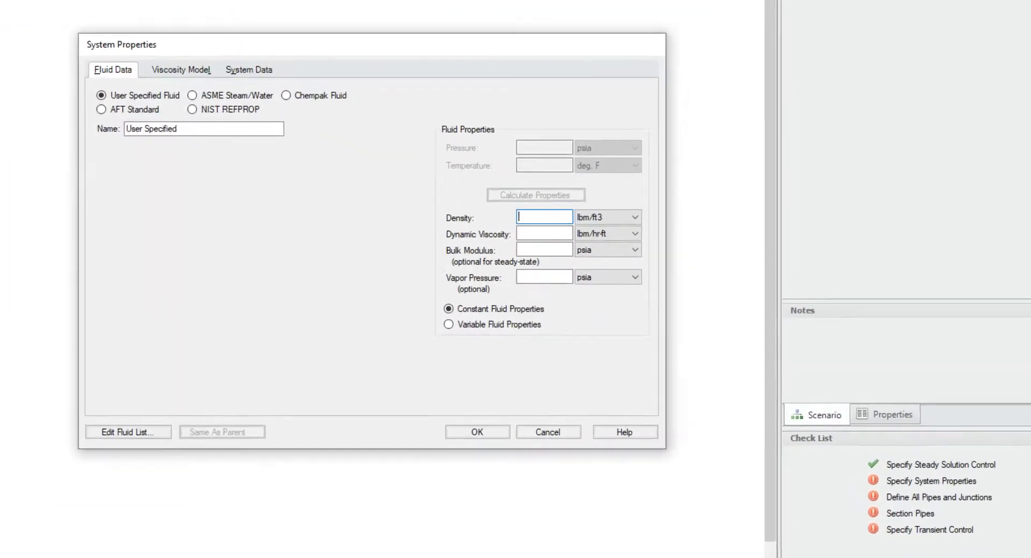
pyautogui.click(117, 102)
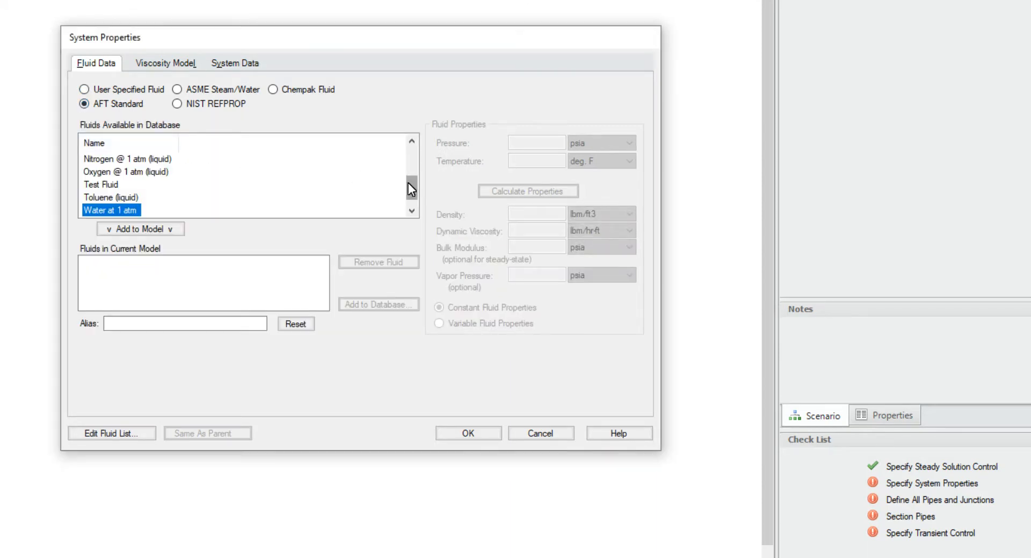
pyautogui.click(413, 167)
pyautogui.click(135, 160)
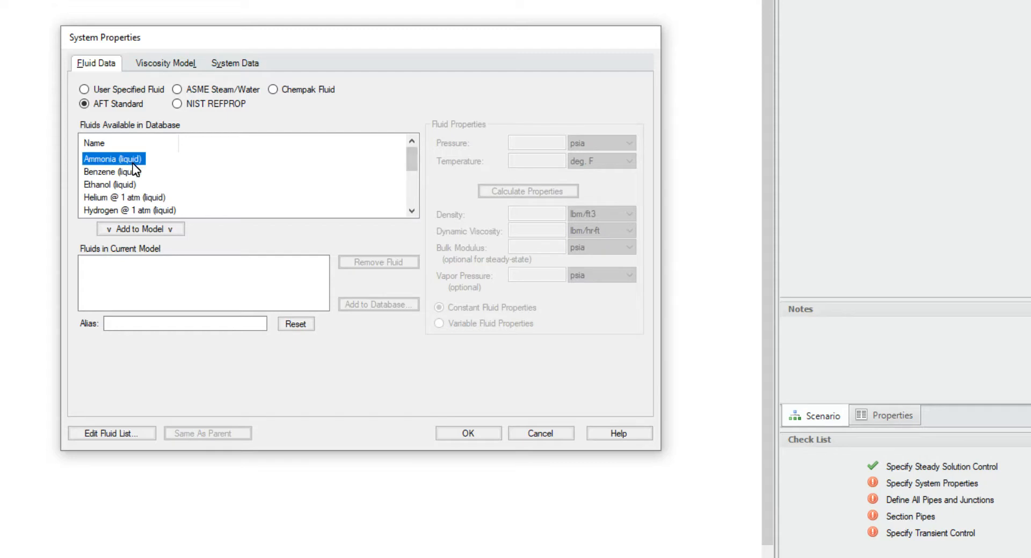
pyautogui.click(156, 226)
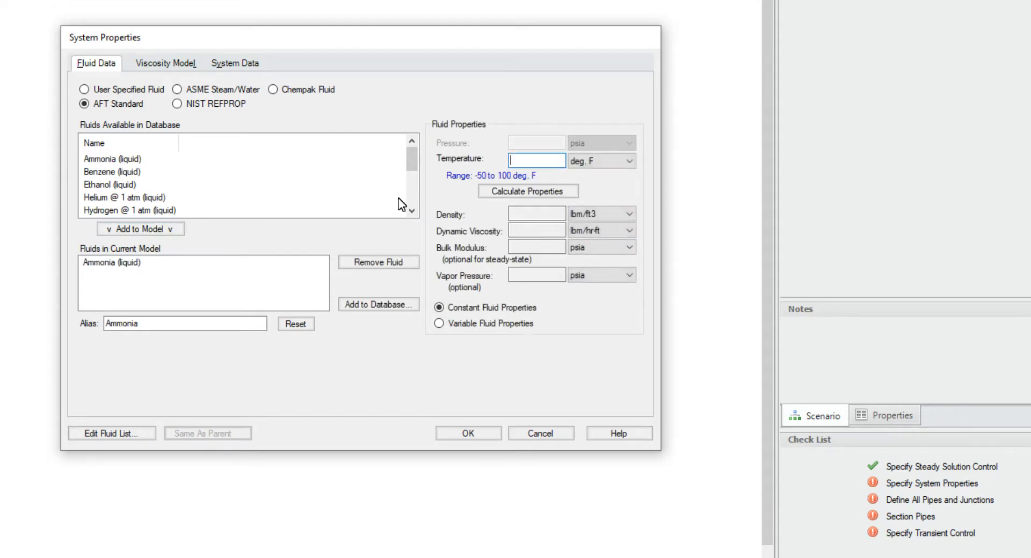
pyautogui.write('75')
pyautogui.click(519, 192)
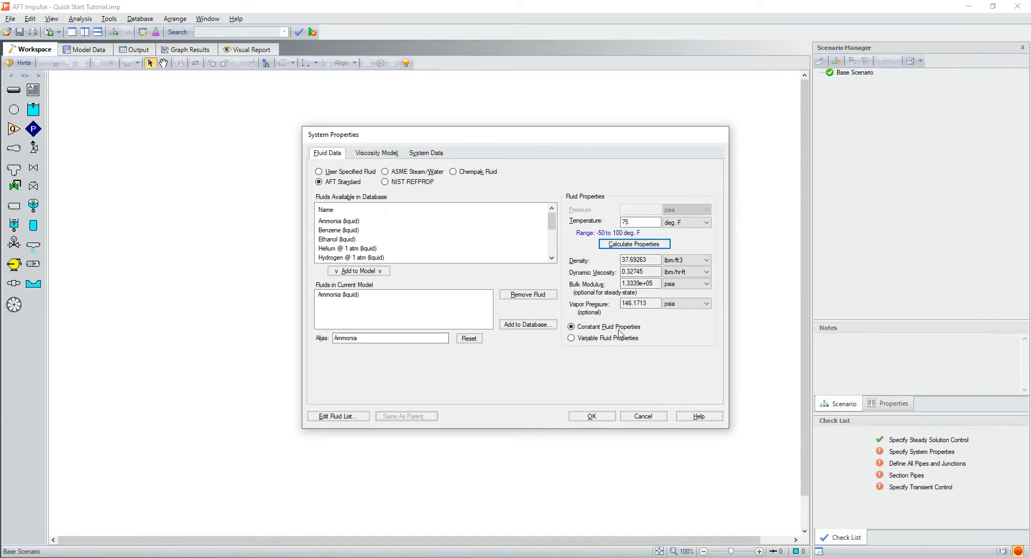
pyautogui.click(593, 417)
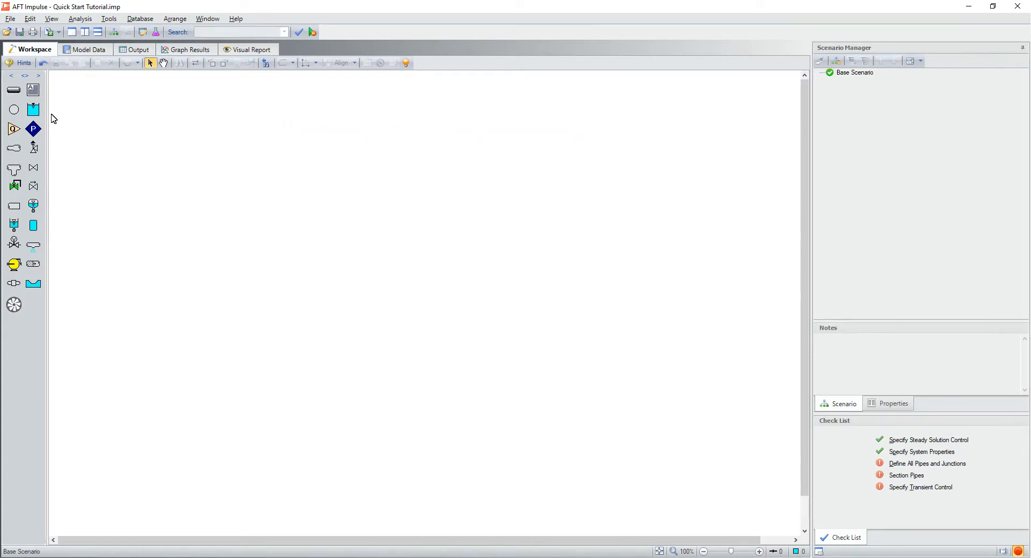
# Step: Place a reservoir, an area change, a valve and a second reservoir in a row, and connect them in sequence with three pipes
pyautogui.moveTo(33, 110); pyautogui.dragTo(203, 226)
pyautogui.moveTo(14, 148); pyautogui.dragTo(306, 225)
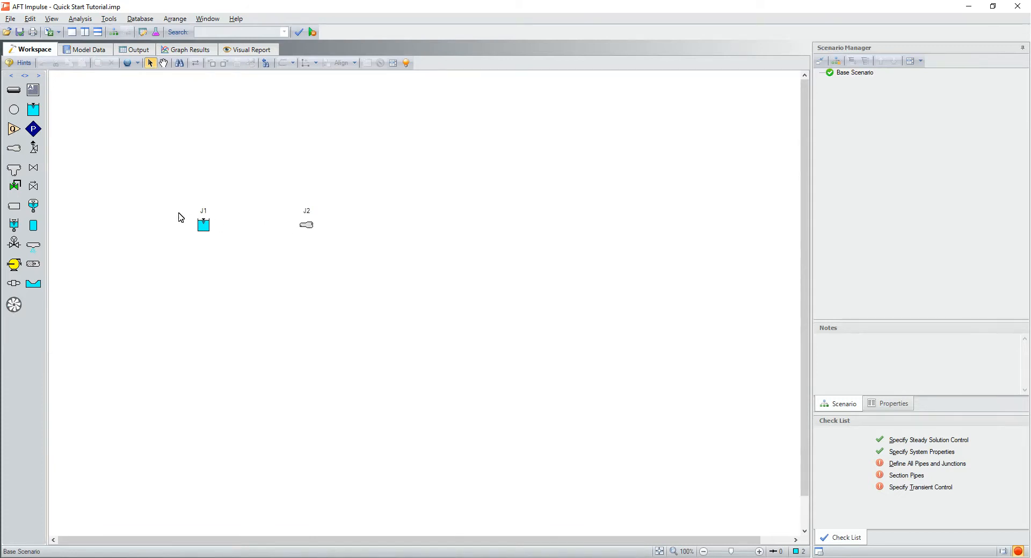
pyautogui.moveTo(33, 167); pyautogui.dragTo(410, 225)
pyautogui.moveTo(34, 110); pyautogui.dragTo(496, 224)
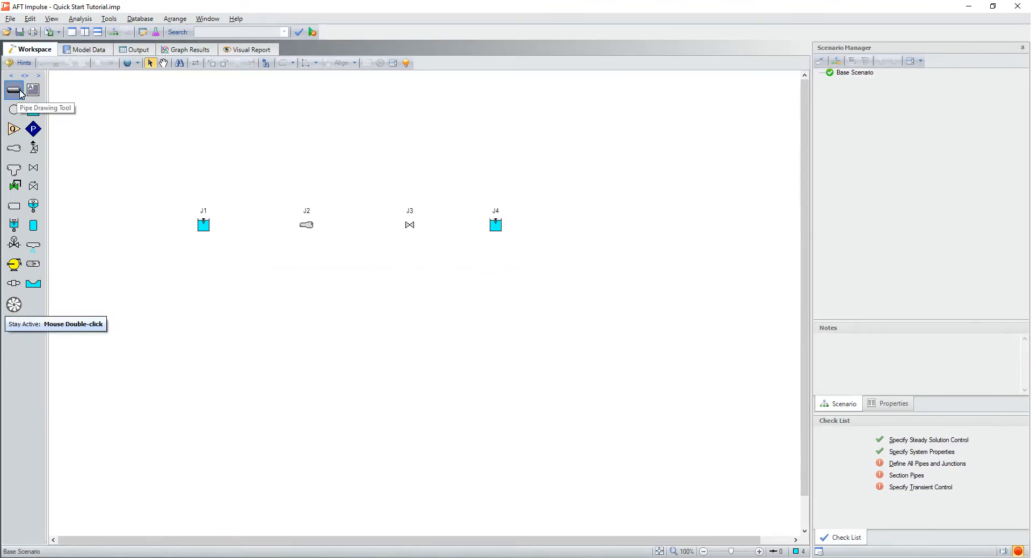
pyautogui.click(16, 91)
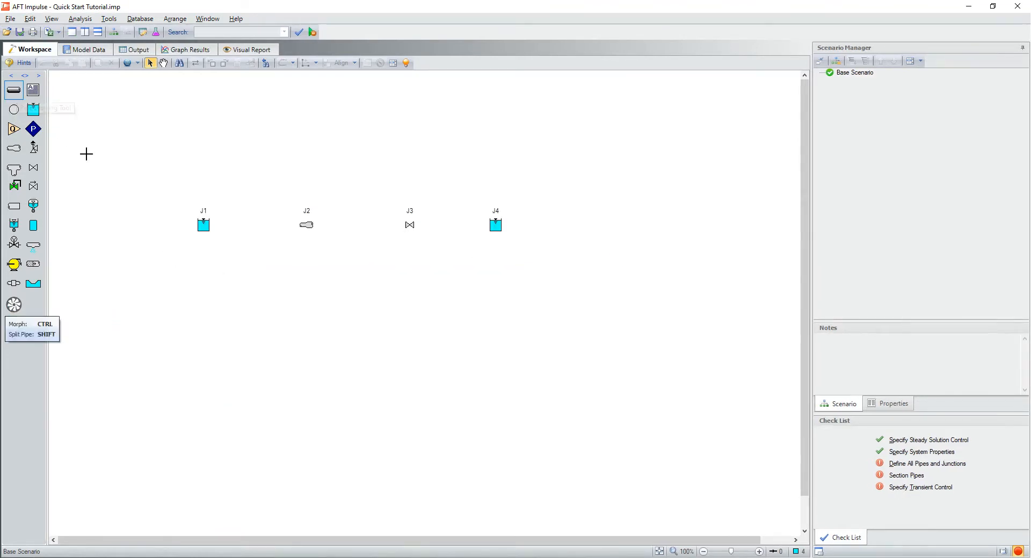
pyautogui.moveTo(206, 225); pyautogui.dragTo(497, 232)
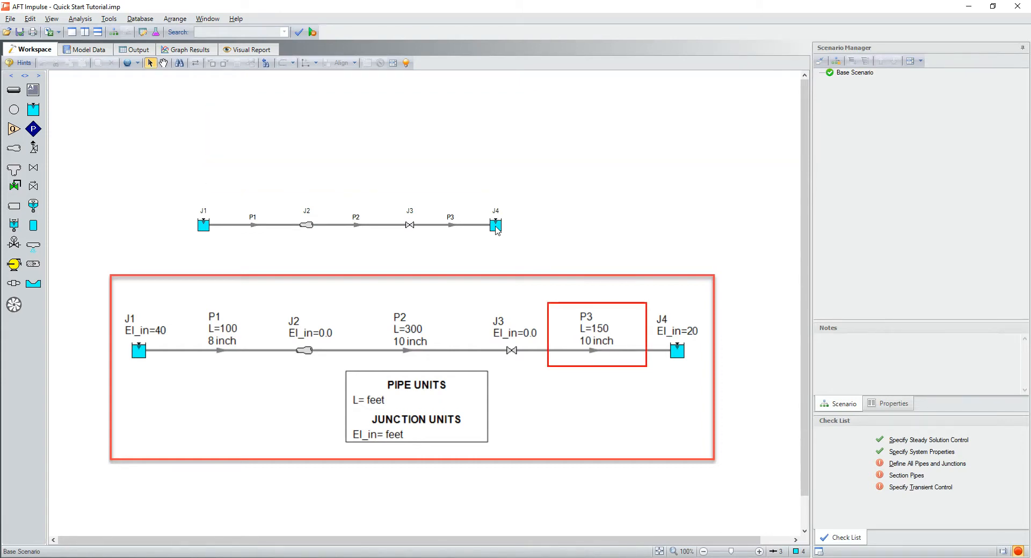
# Step: Define pipe P3 as 10 inch Steel - ANSI with a length of 150 feet
pyautogui.click(451, 226)
pyautogui.doubleClick(451, 228)
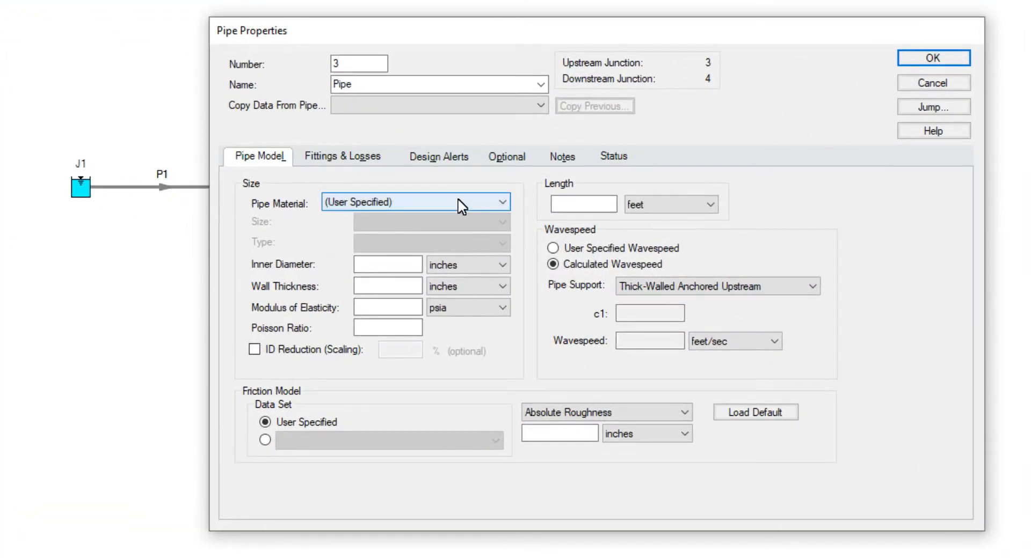
pyautogui.click(442, 221)
pyautogui.scroll(-2, 470, 258)
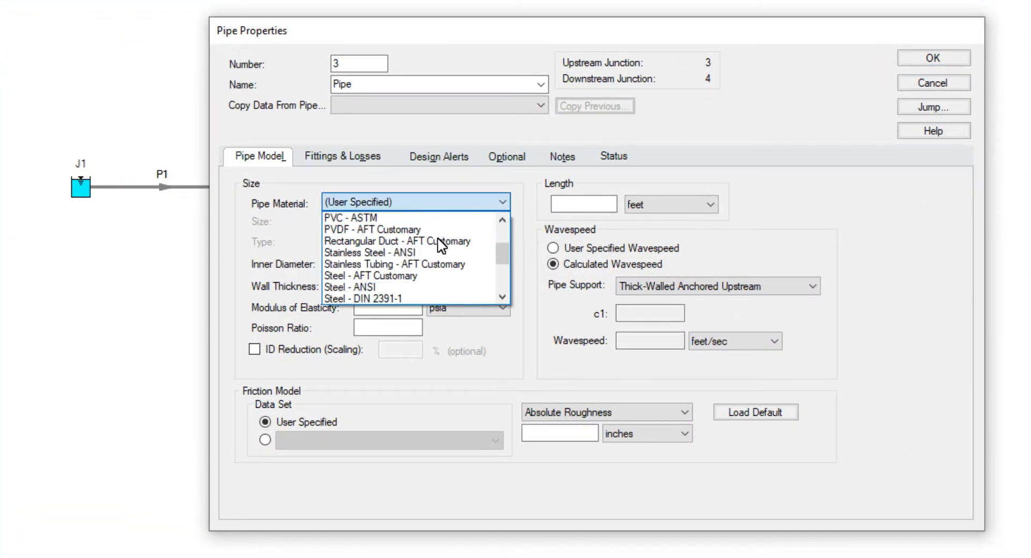
pyautogui.click(408, 288)
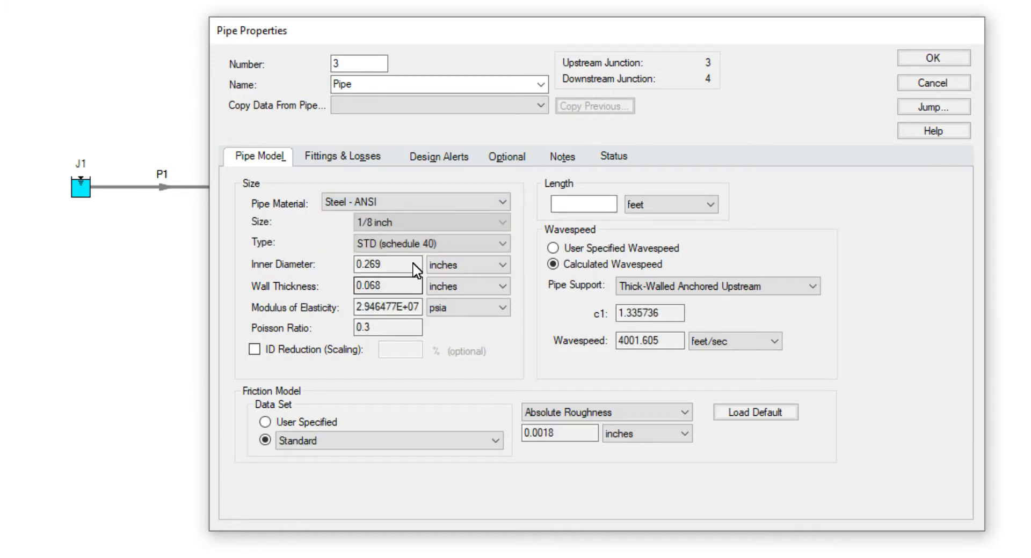
pyautogui.click(428, 223)
pyautogui.scroll(-4, 469, 244)
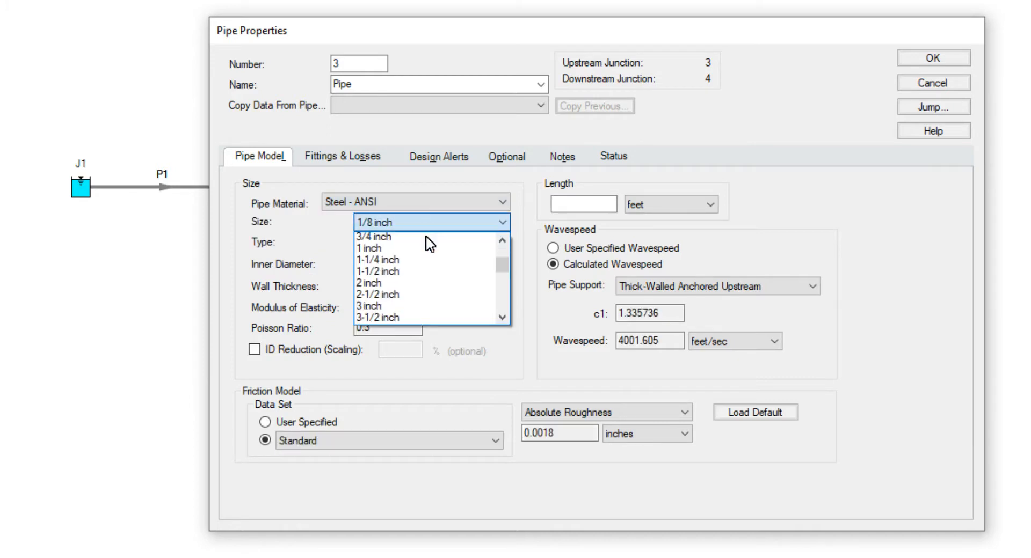
pyautogui.click(406, 286)
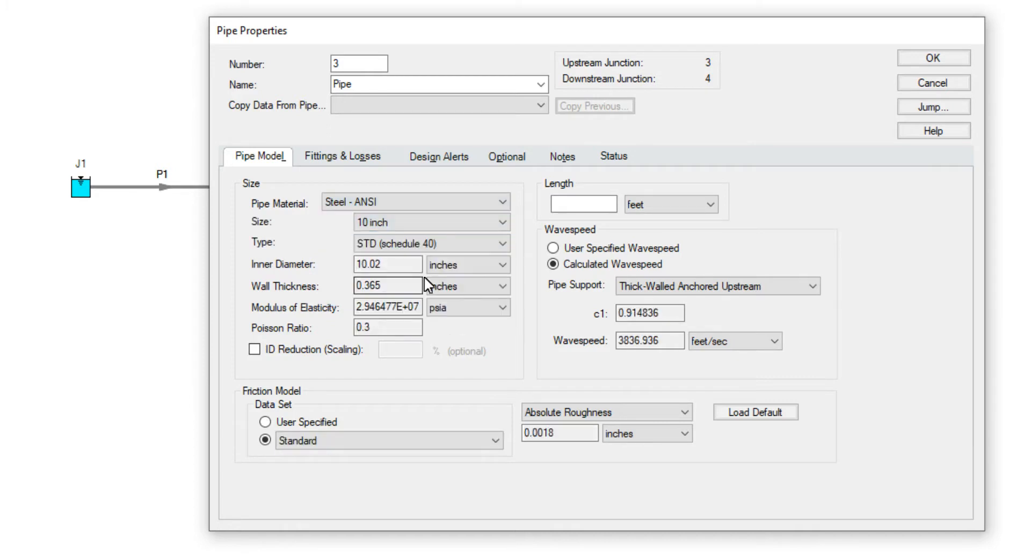
pyautogui.click(586, 205)
pyautogui.write('150')
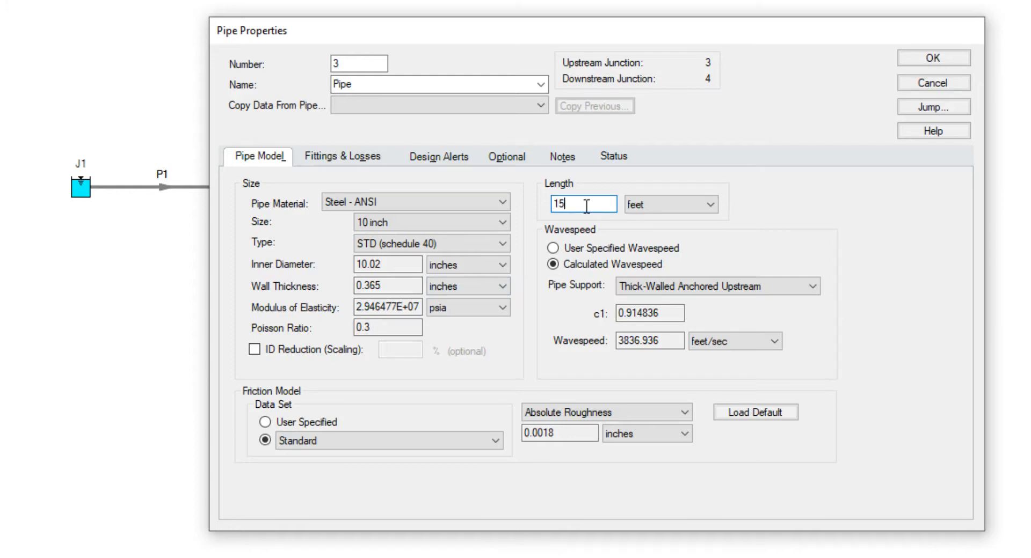
pyautogui.click(929, 61)
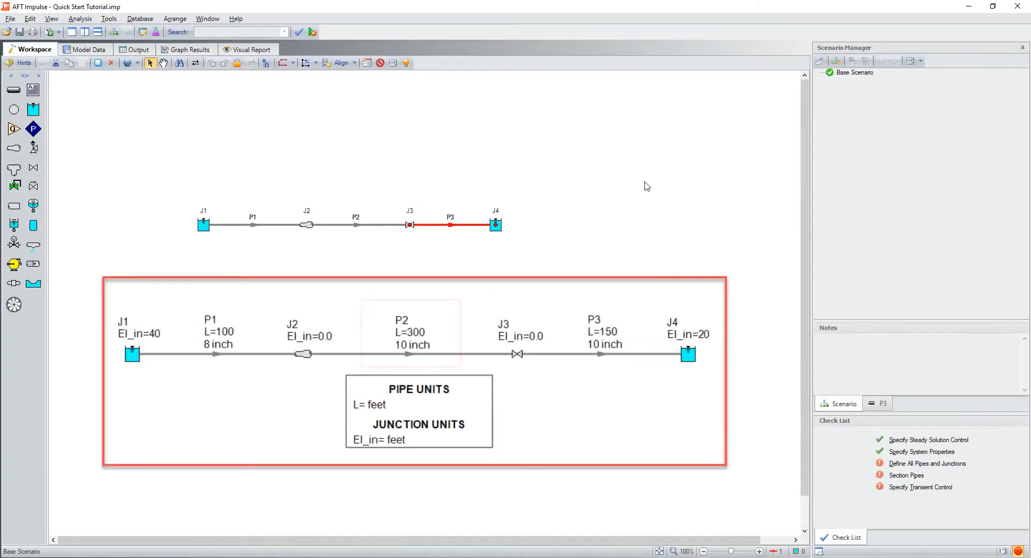
# Step: Set the length of pipe P2 to 300 feet, keeping its 10 inch Steel - ANSI definition
pyautogui.doubleClick(359, 225)
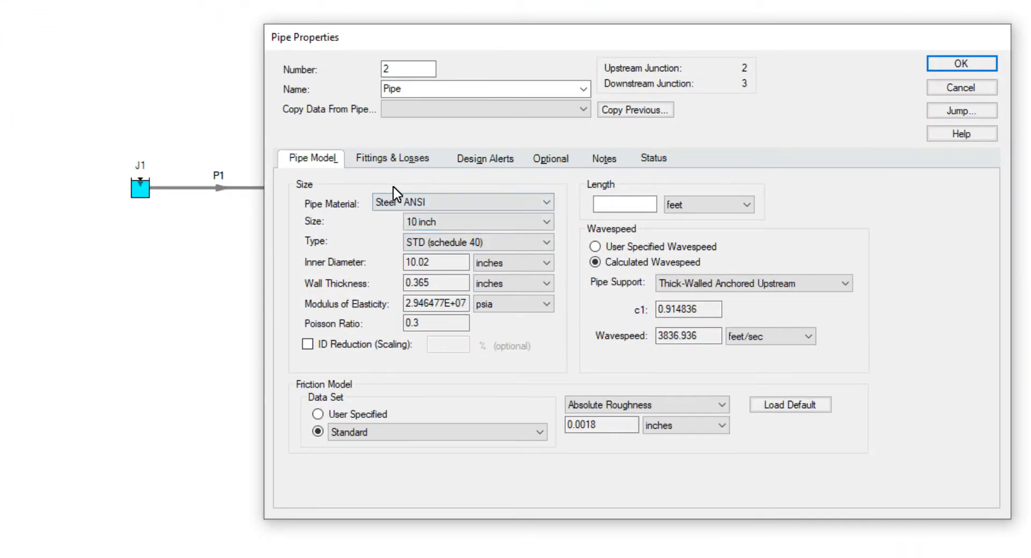
pyautogui.click(617, 203)
pyautogui.write('300')
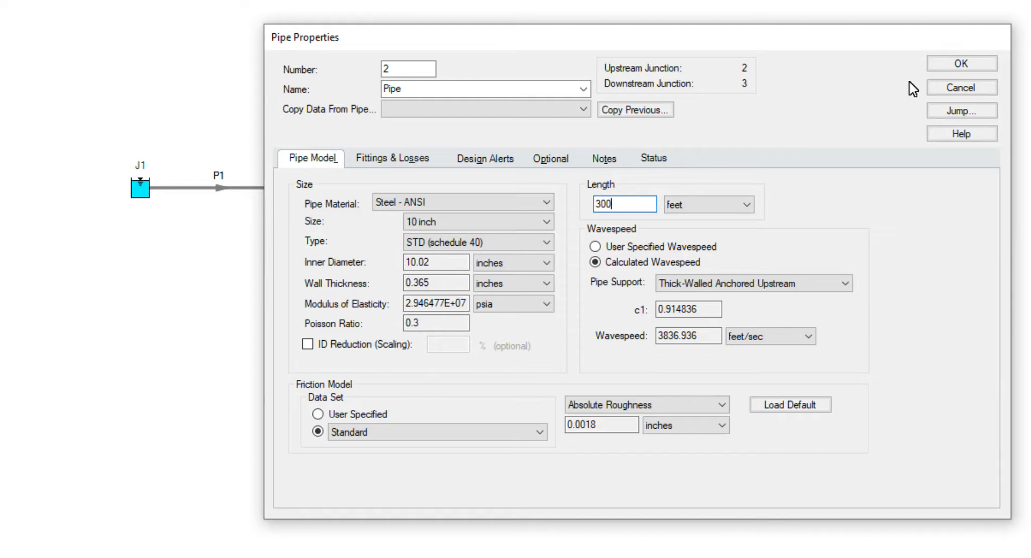
pyautogui.click(950, 72)
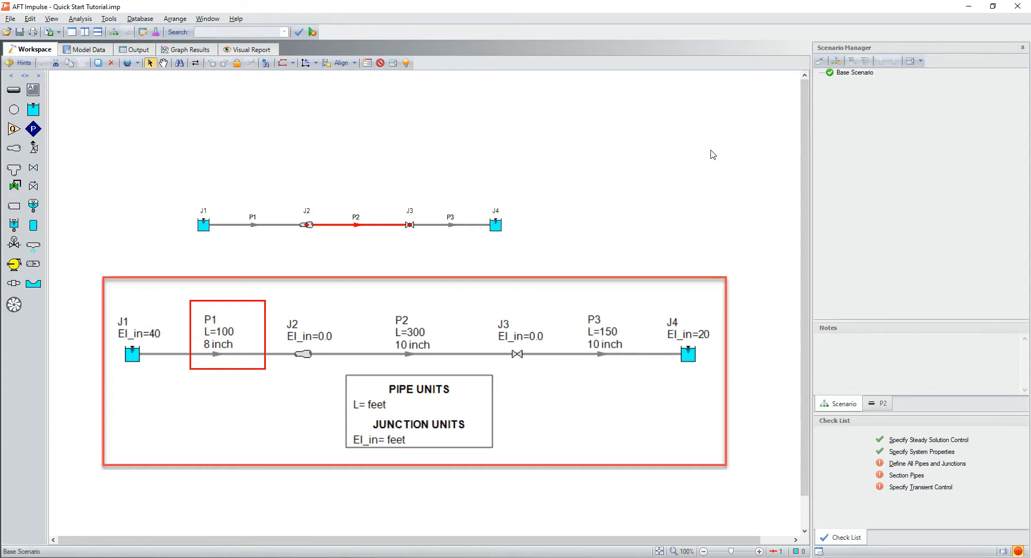
# Step: Define pipe P1 as 8 inch Steel - ANSI, STD (schedule 40), with a length of 100 feet
pyautogui.doubleClick(255, 228)
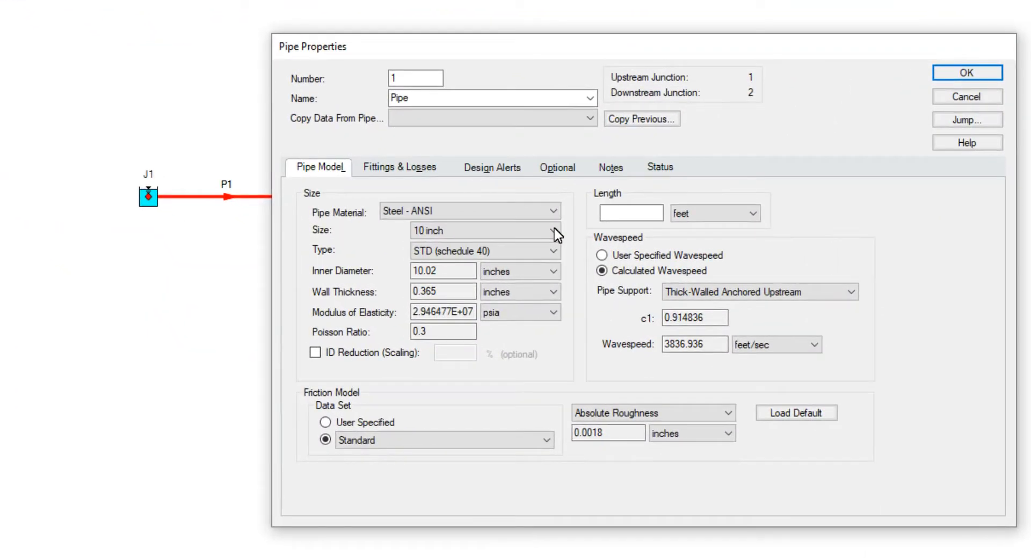
pyautogui.click(555, 230)
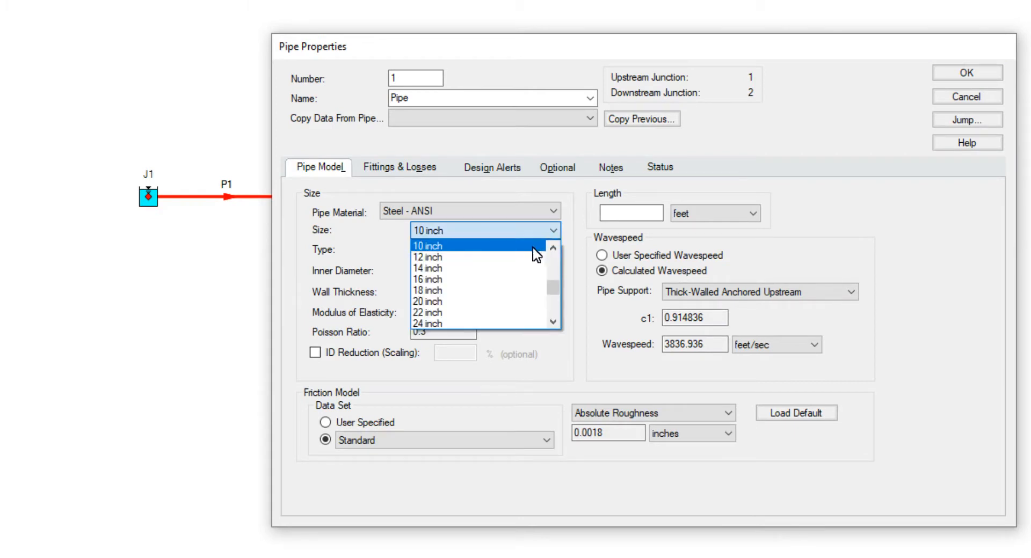
pyautogui.scroll(1, 532, 257)
pyautogui.click(503, 268)
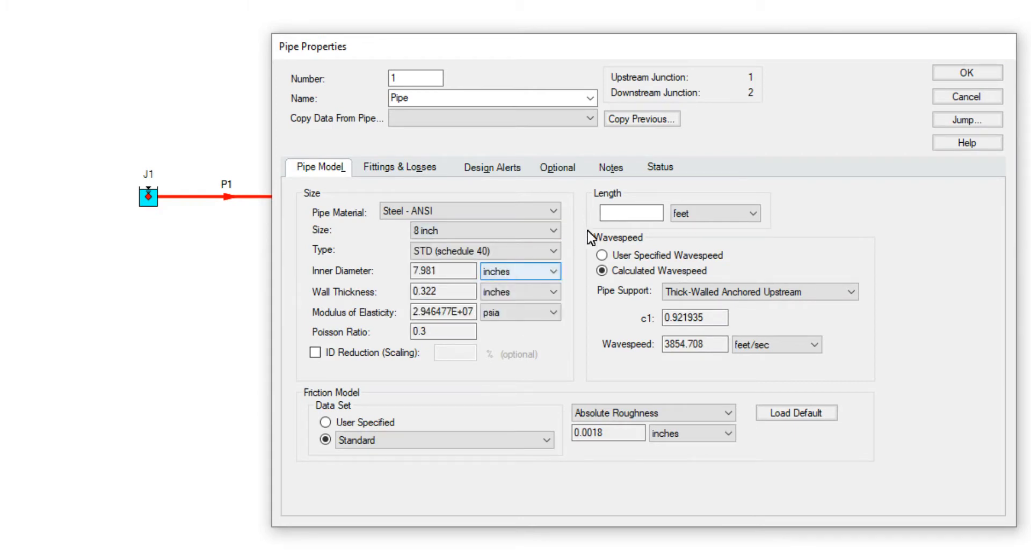
pyautogui.click(609, 214)
pyautogui.write('100')
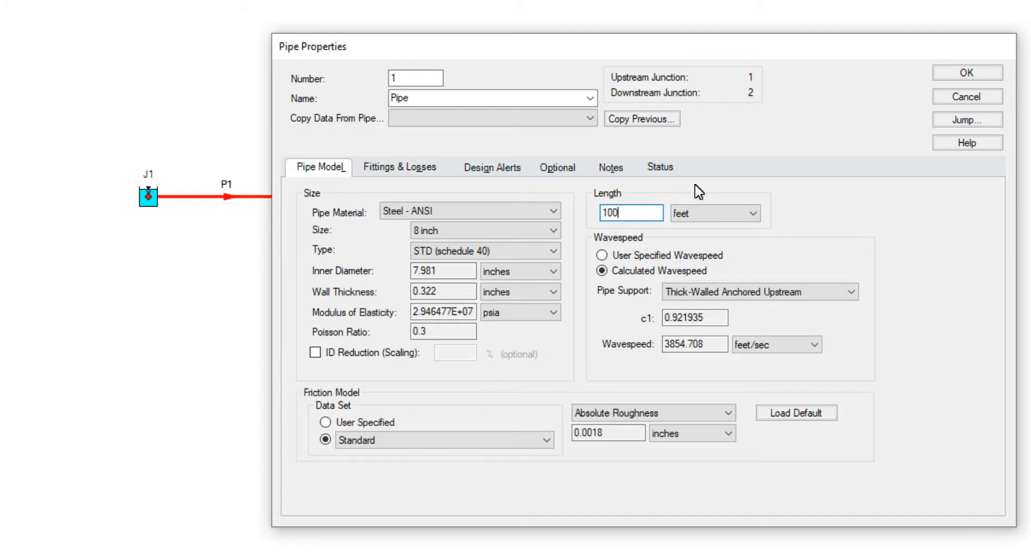
pyautogui.click(956, 76)
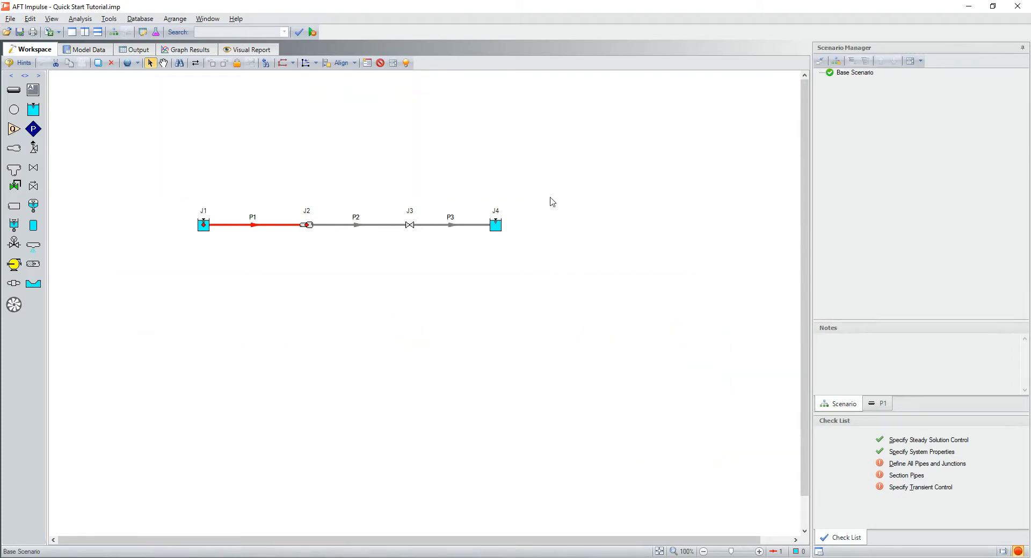
# Step: Define reservoir J1 with a liquid surface elevation of 40 feet and a surface pressure of 250 psig
pyautogui.click(204, 226)
pyautogui.doubleClick(204, 227)
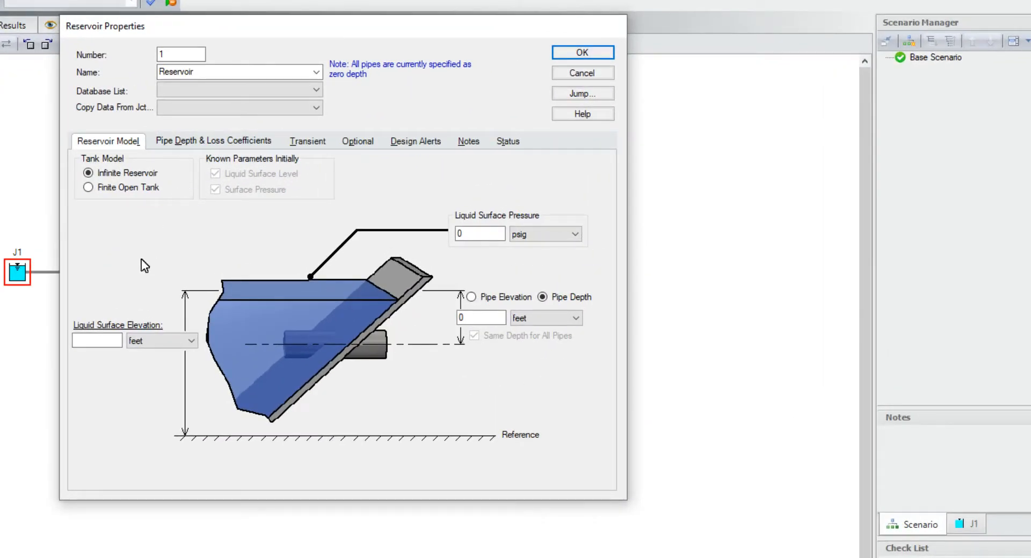
pyautogui.click(104, 337)
pyautogui.write('40')
pyautogui.click(476, 234)
pyautogui.write('250')
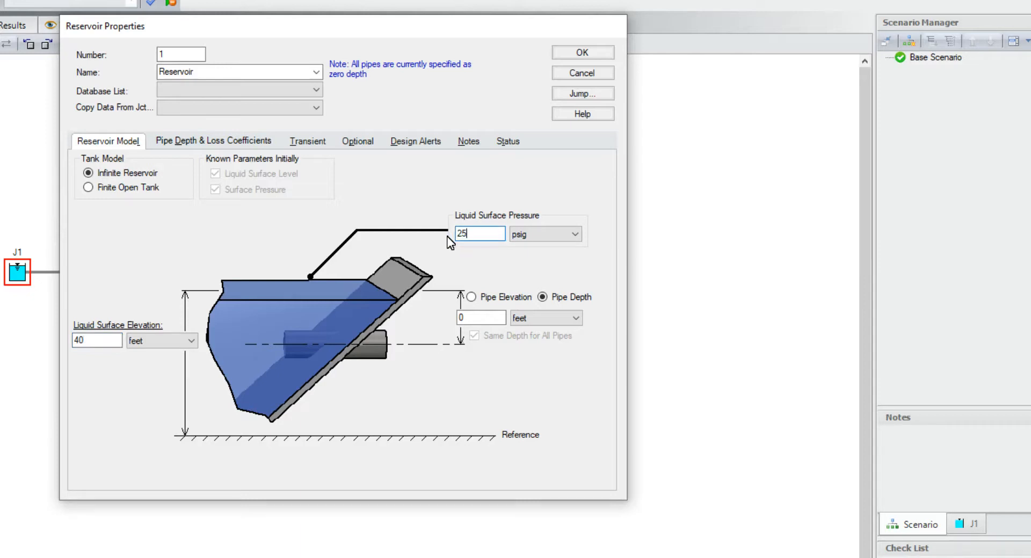
pyautogui.click(584, 55)
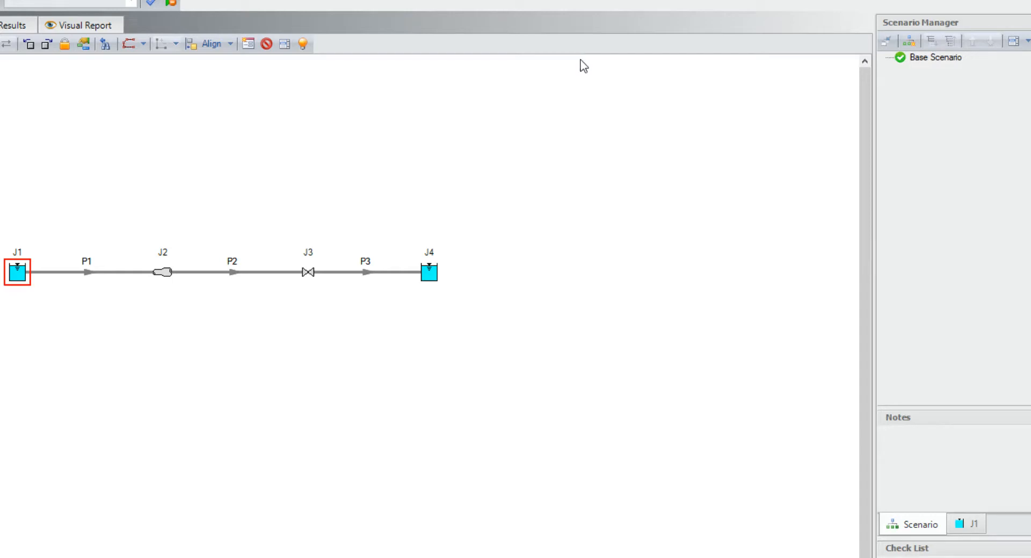
# Step: Define reservoir J4 with a liquid surface elevation of 20 feet and a surface pressure of 250 psig
pyautogui.click(432, 275)
pyautogui.doubleClick(431, 275)
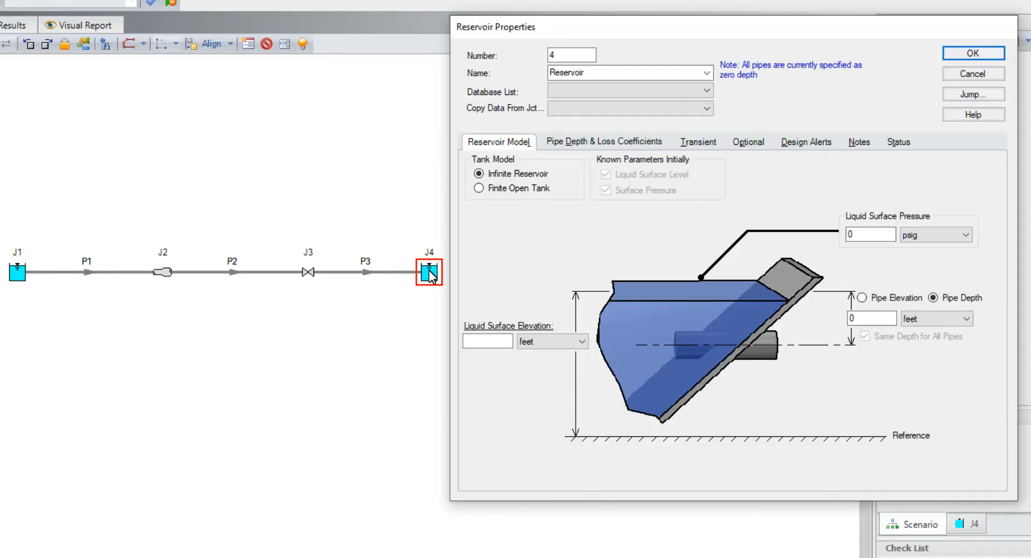
pyautogui.click(490, 339)
pyautogui.write('20')
pyautogui.click(853, 235)
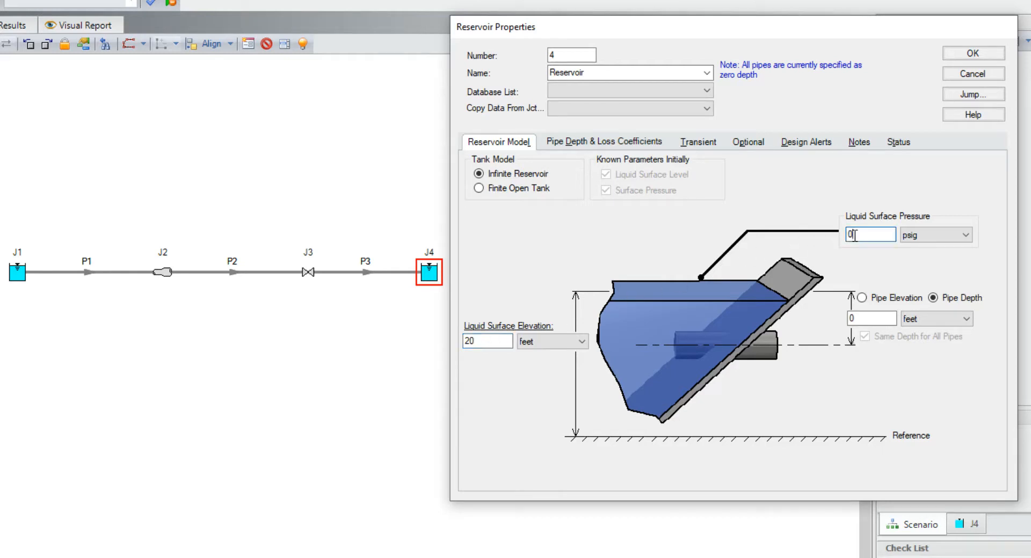
pyautogui.press('BackSpace')
pyautogui.write('250')
pyautogui.click(973, 53)
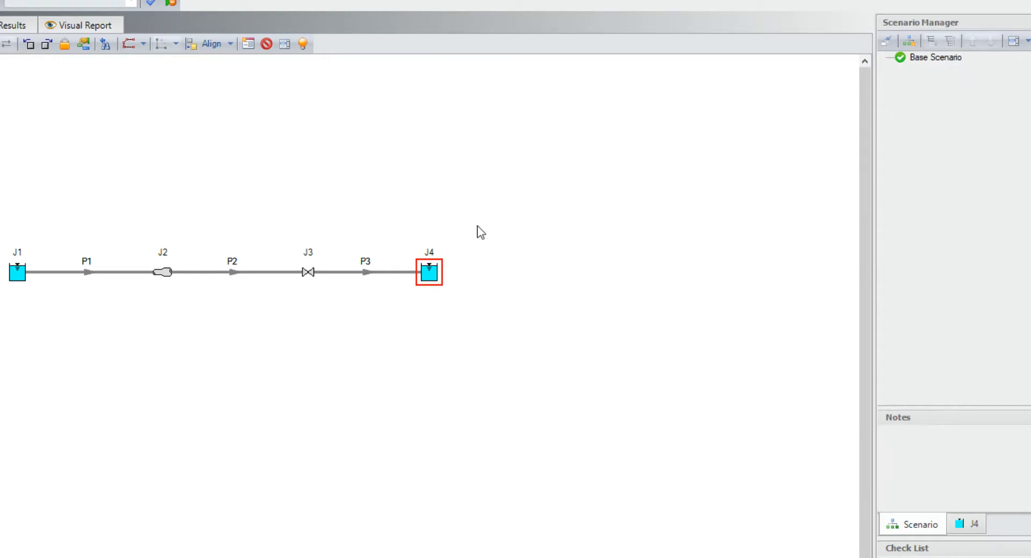
# Step: Define area change J2 as an abrupt (cylindrical) transition with an inlet elevation of 0 feet
pyautogui.doubleClick(160, 277)
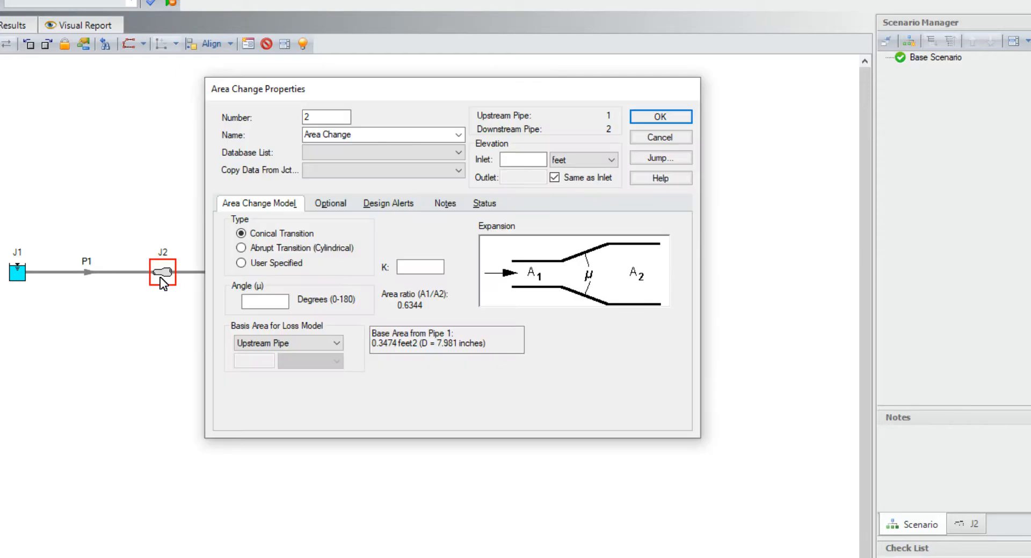
pyautogui.click(271, 250)
pyautogui.click(519, 159)
pyautogui.write('0')
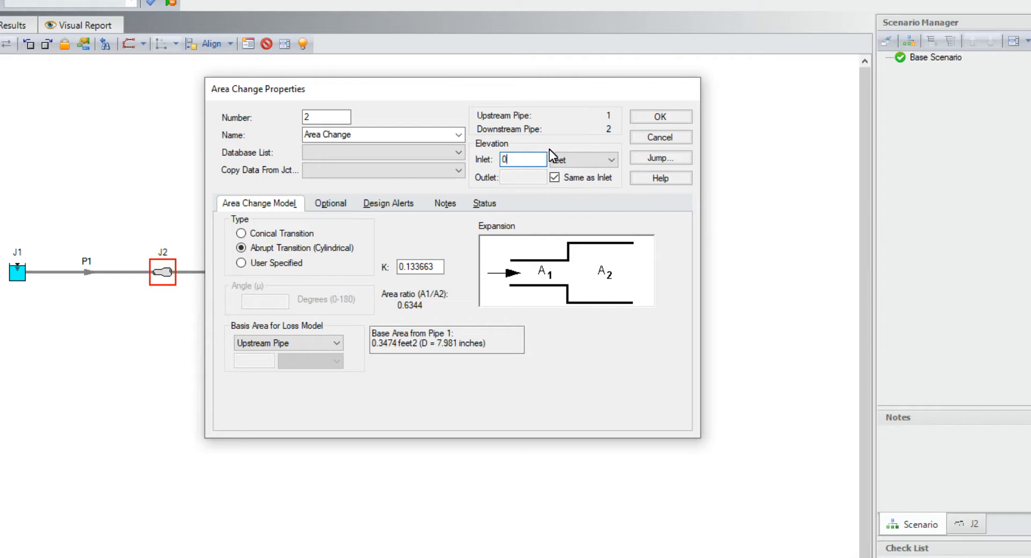
pyautogui.click(647, 117)
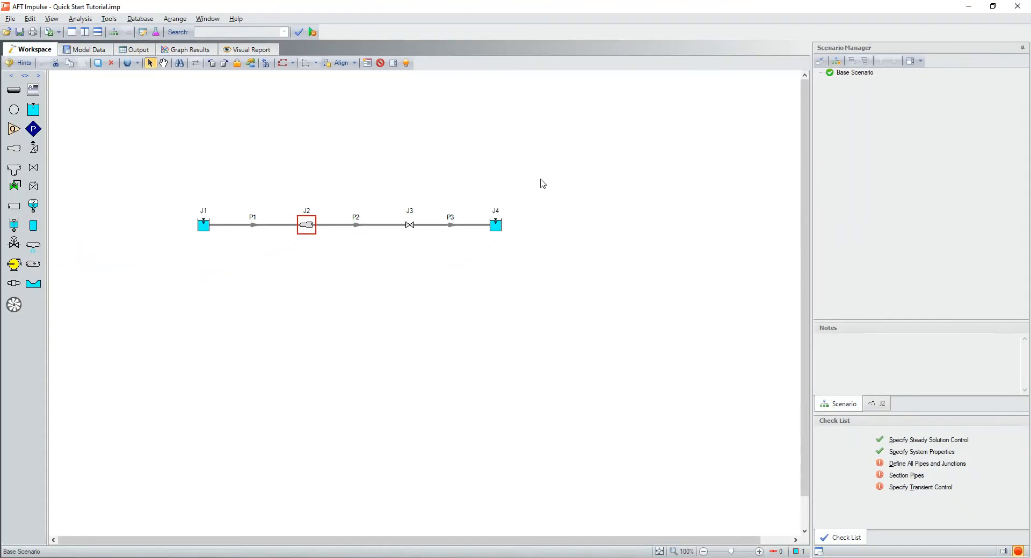
# Step: Give valve J3 a user-specified loss model with a fixed Cv of 1000
pyautogui.doubleClick(410, 224)
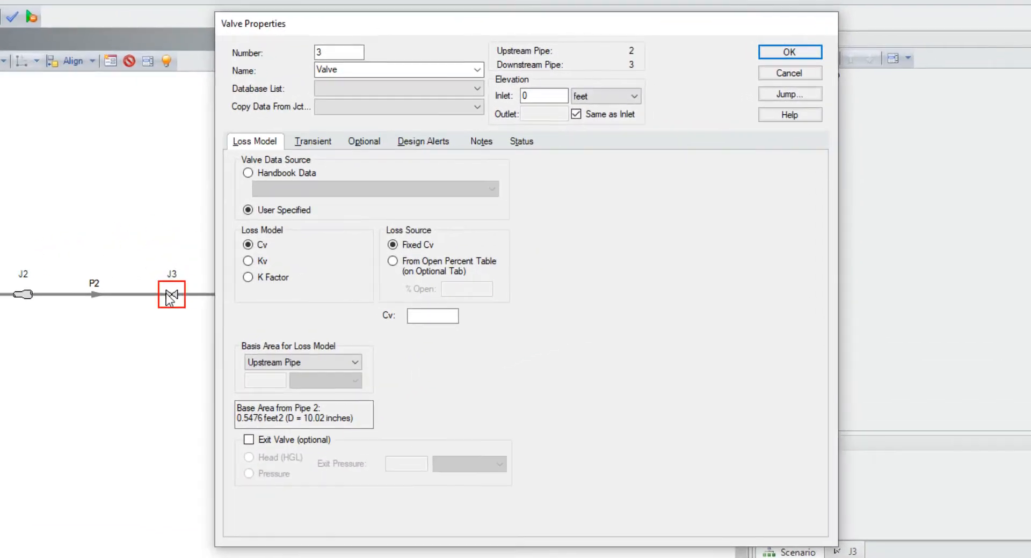
pyautogui.click(409, 315)
pyautogui.write('1000')
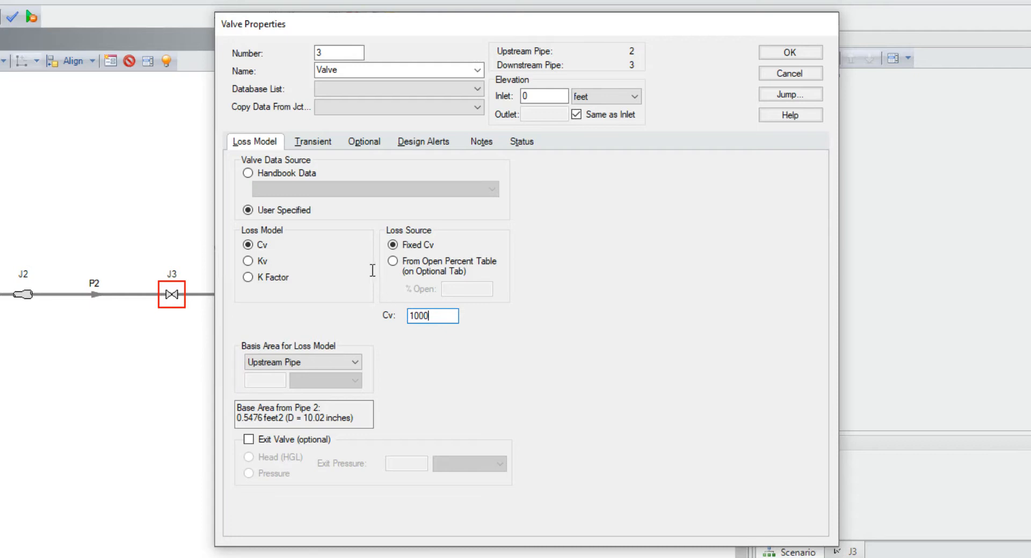
# Step: Enter valve J3's transient data as Cv 1000 at 0 seconds and Cv 0 at 0.5 seconds, check its graph and accept the properties
pyautogui.click(315, 142)
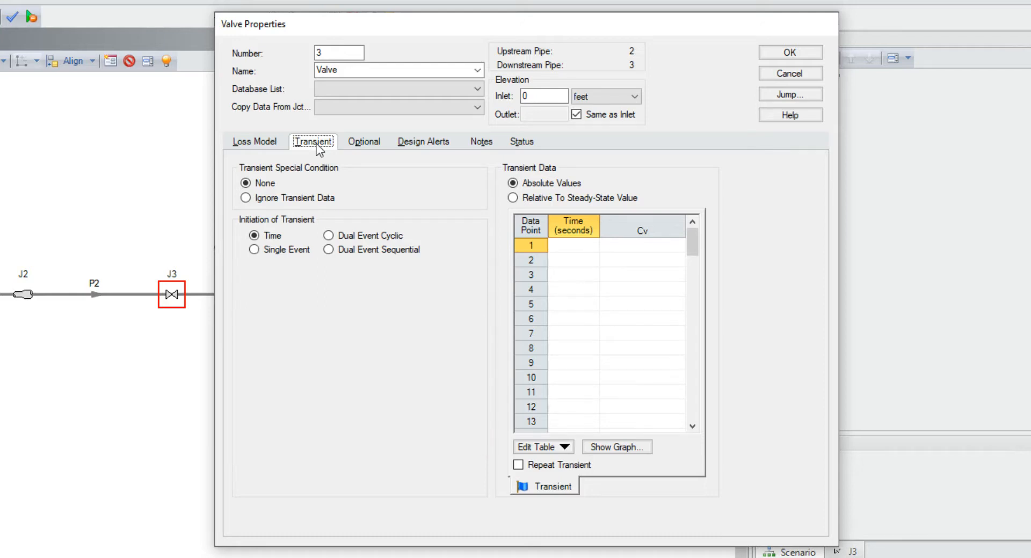
pyautogui.click(552, 244)
pyautogui.write('0')
pyautogui.press('Tab')
pyautogui.write('1000')
pyautogui.press('Tab')
pyautogui.write('0.5')
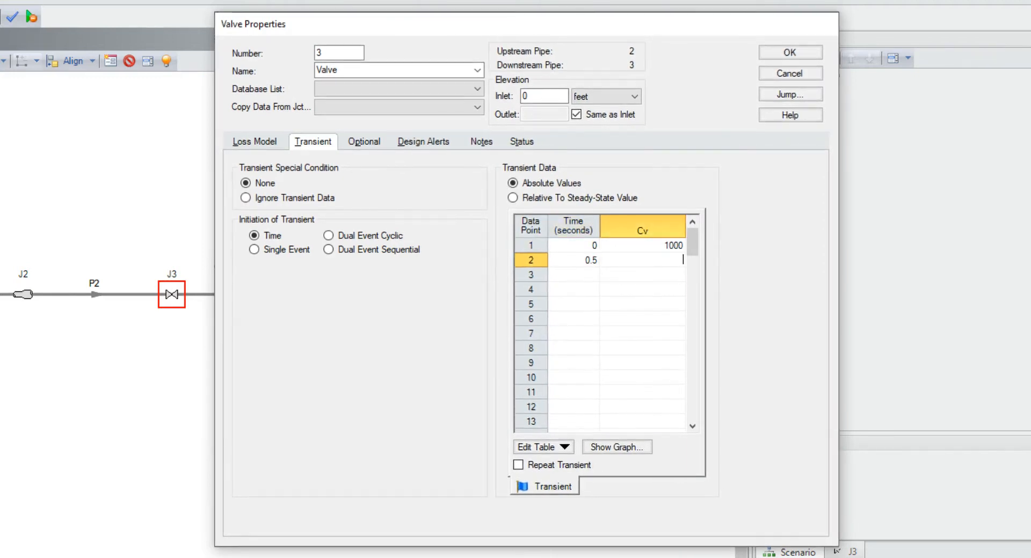
pyautogui.press('Tab')
pyautogui.write('0')
pyautogui.click(618, 447)
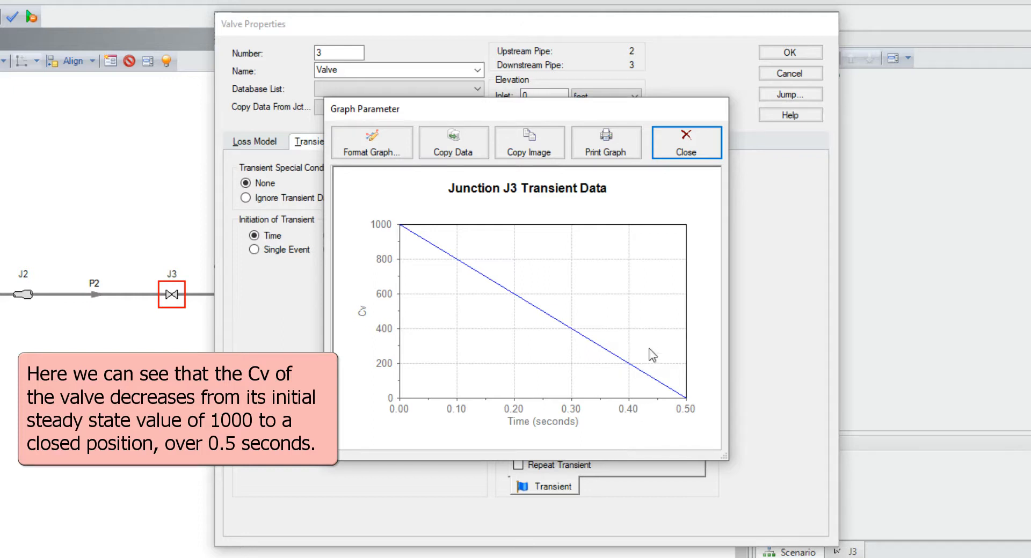
pyautogui.click(677, 145)
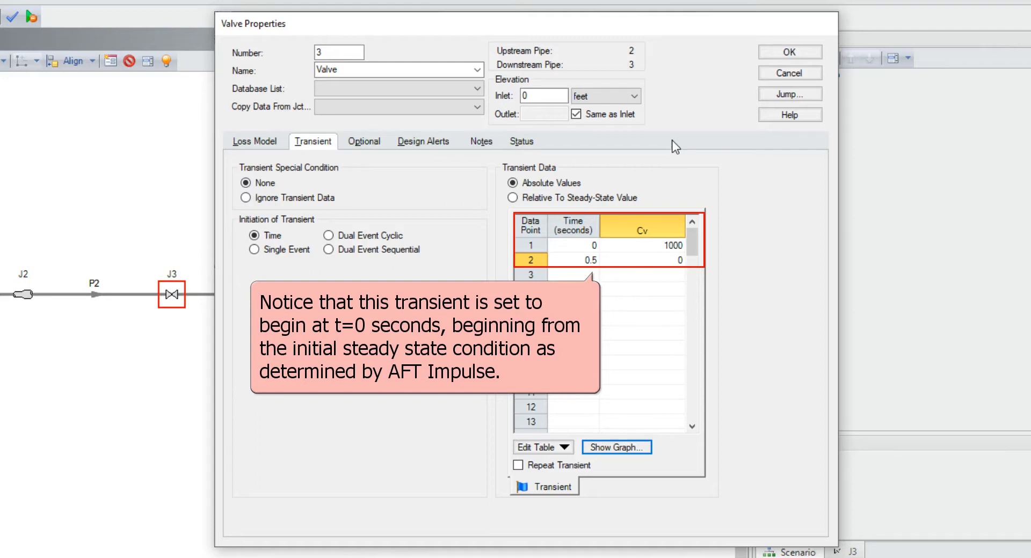
pyautogui.click(797, 52)
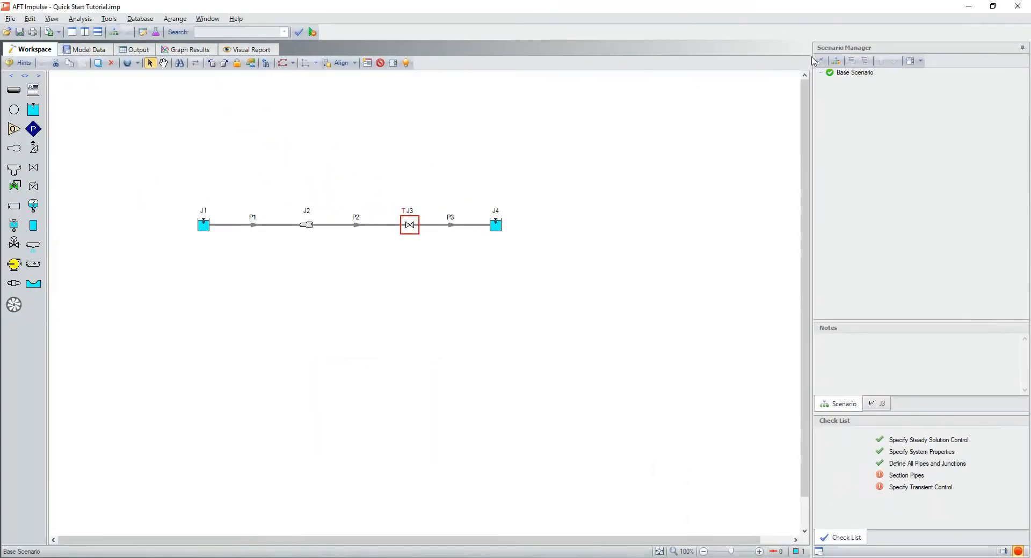
# Step: Section the pipes using 2 sections in the controlling pipe
pyautogui.click(77, 19)
pyautogui.click(164, 81)
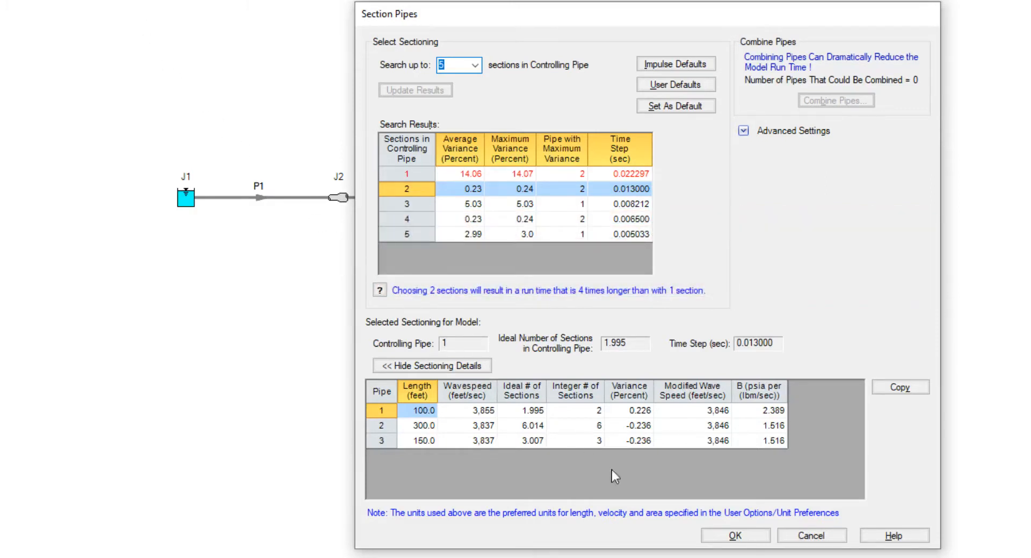
pyautogui.click(734, 537)
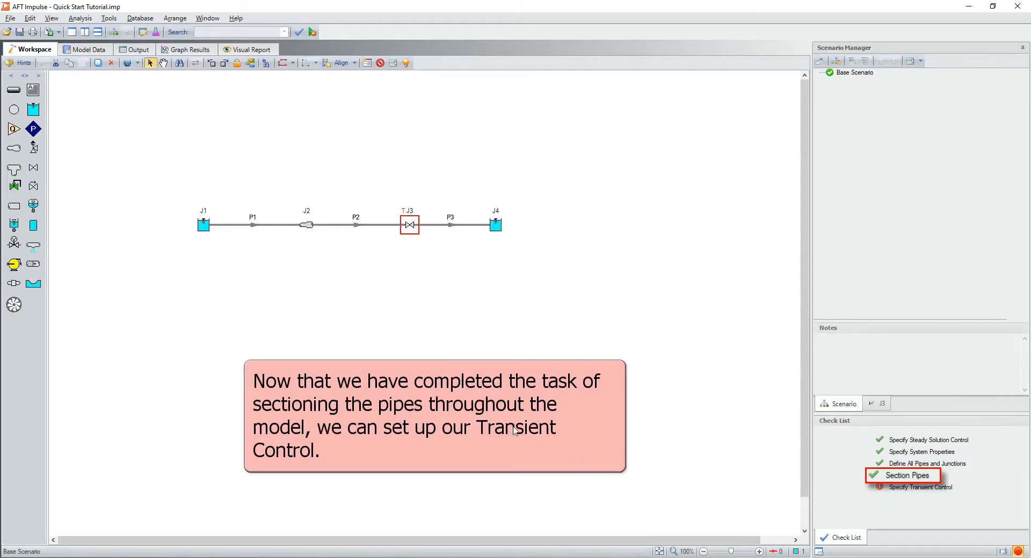
# Step: Set the transient simulation's stop time to 5 seconds, leaving the other transient control options at their defaults
pyautogui.click(80, 18)
pyautogui.click(139, 92)
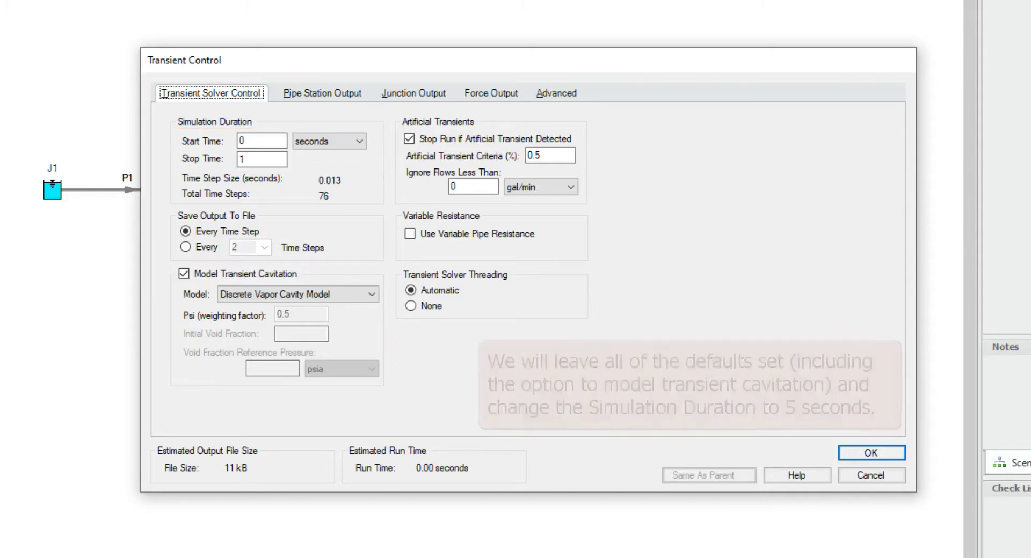
pyautogui.doubleClick(253, 160)
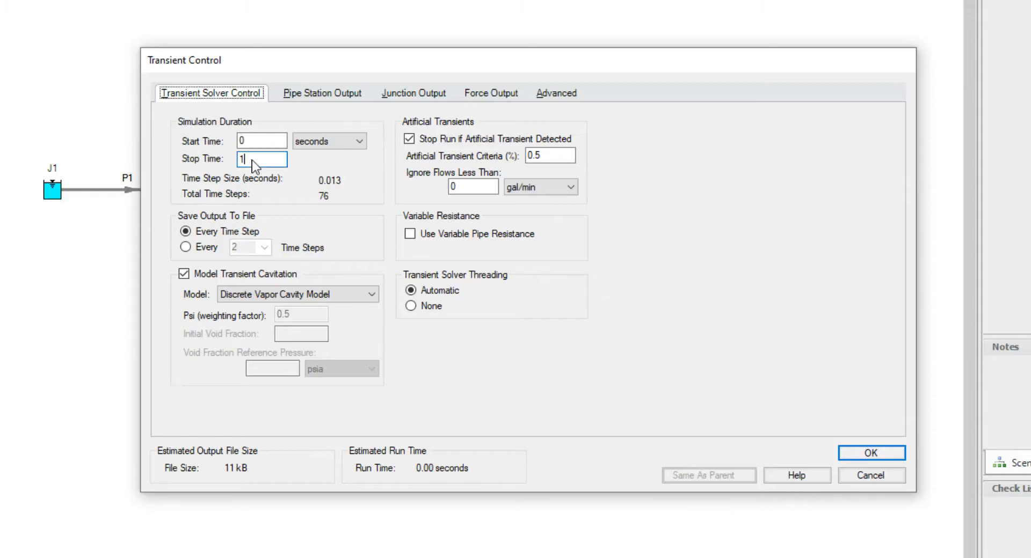
pyautogui.write('5')
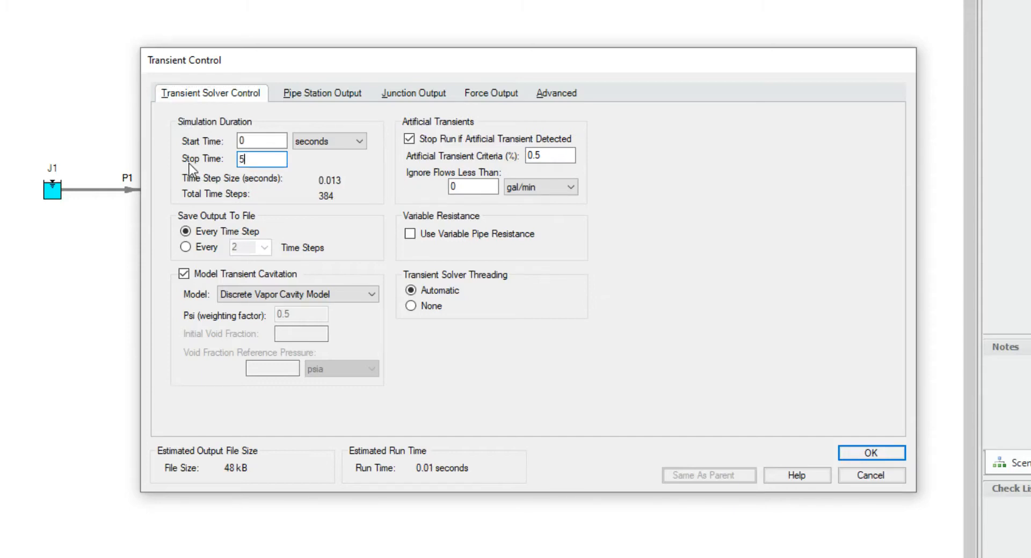
pyautogui.click(870, 456)
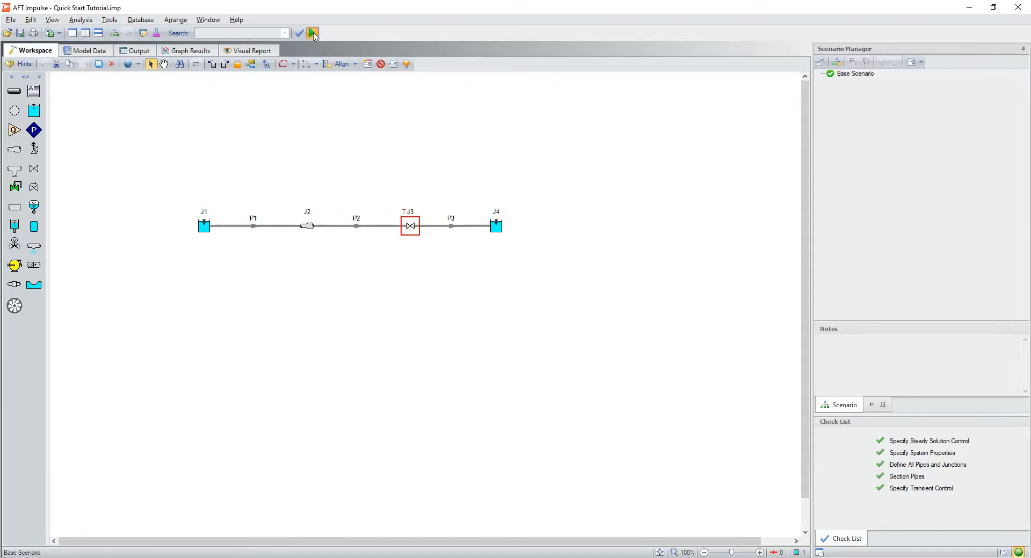
# Step: Run the steady-state and transient solution of the model and open its output
pyautogui.click(312, 33)
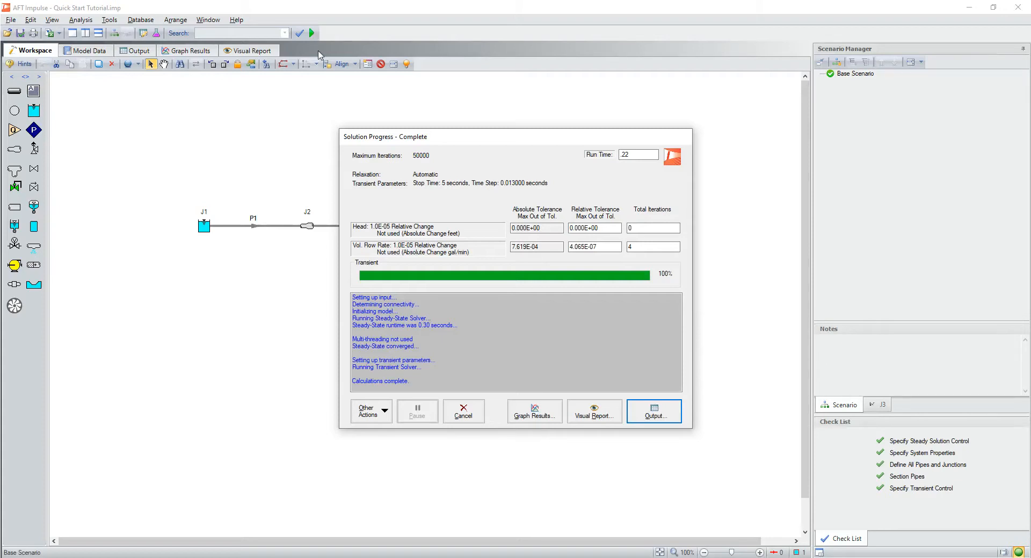
pyautogui.click(651, 412)
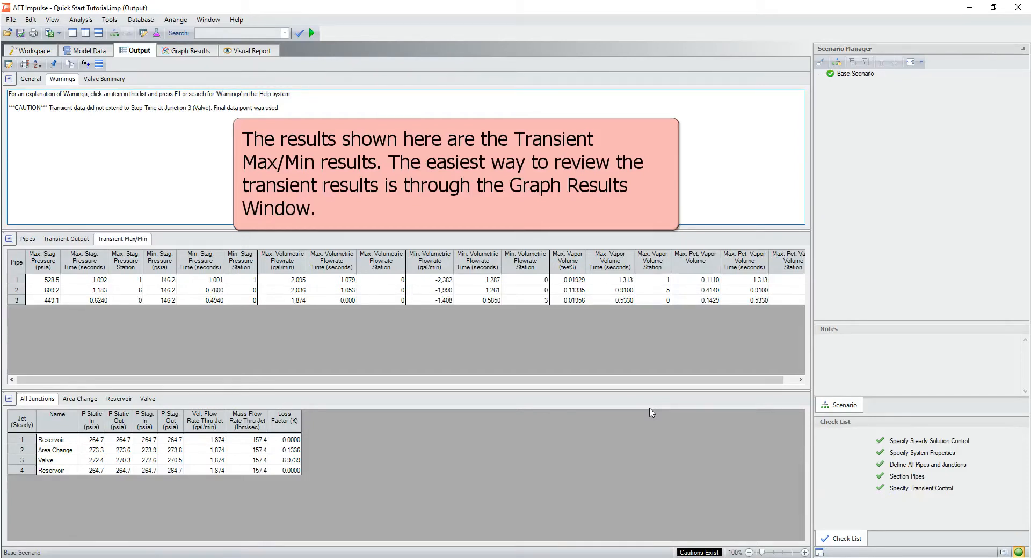
# Step: Generate a profile graph of maximum Vapor Volume in feet3 along pipes 1, 2 and 3
pyautogui.click(183, 53)
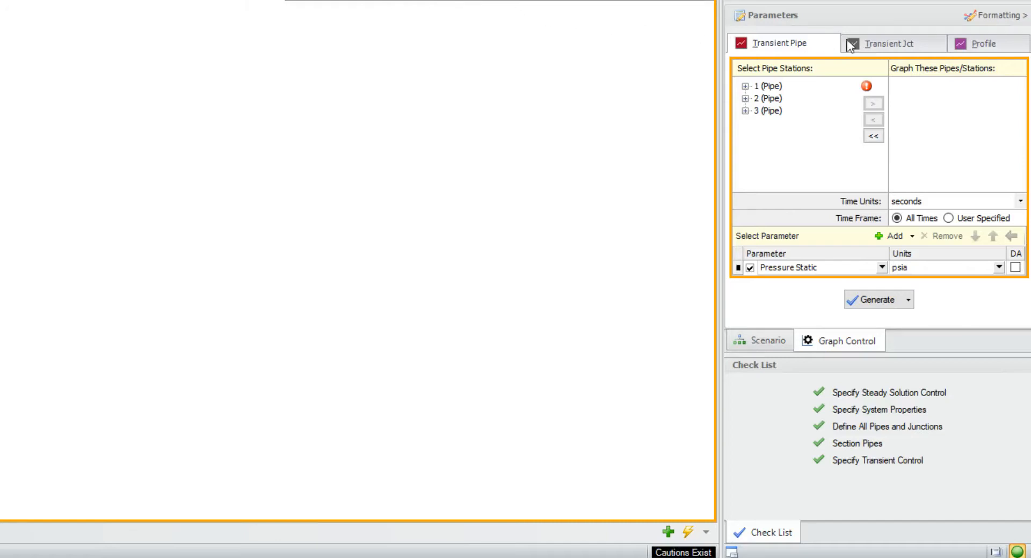
pyautogui.click(985, 47)
pyautogui.click(860, 85)
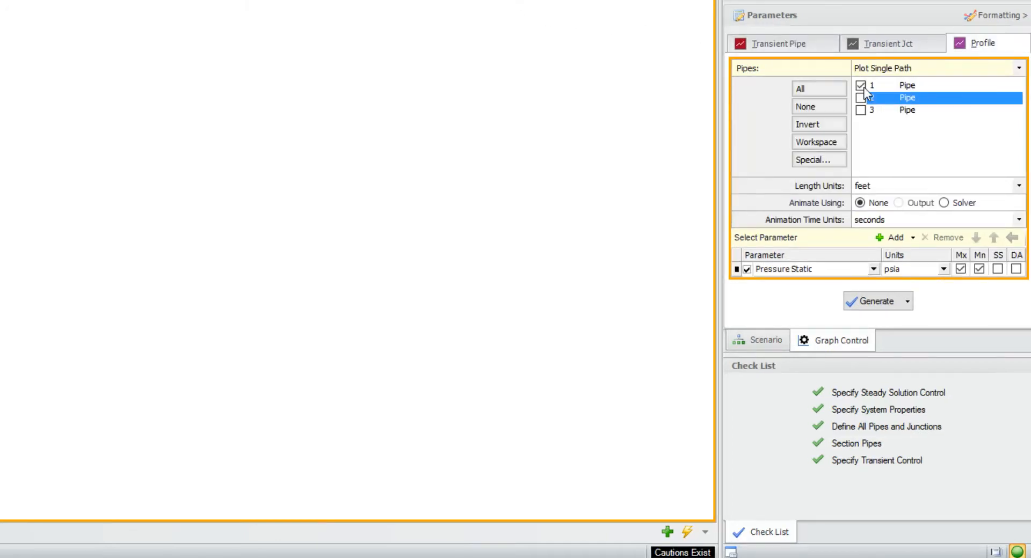
pyautogui.click(860, 98)
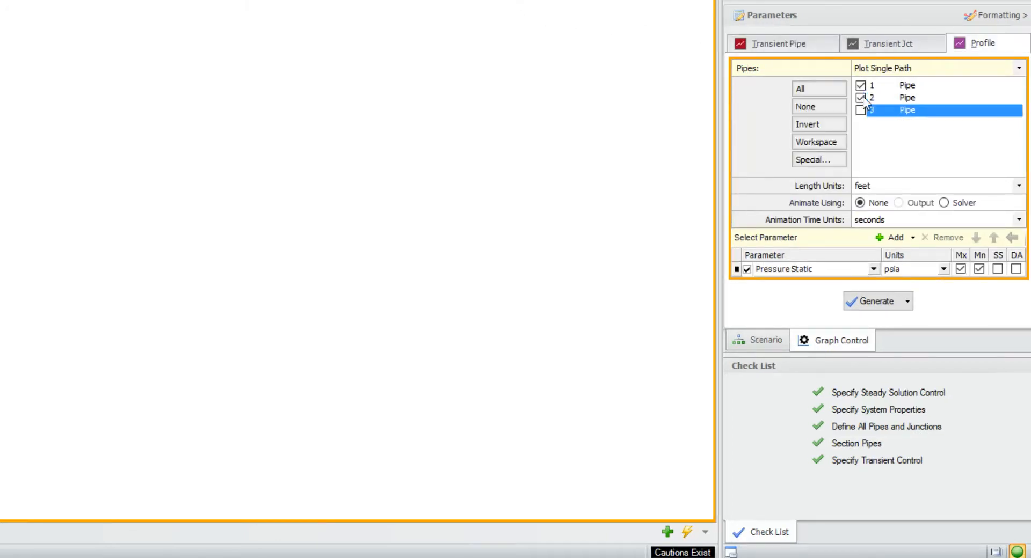
pyautogui.click(873, 269)
pyautogui.scroll(-1, 914, 344)
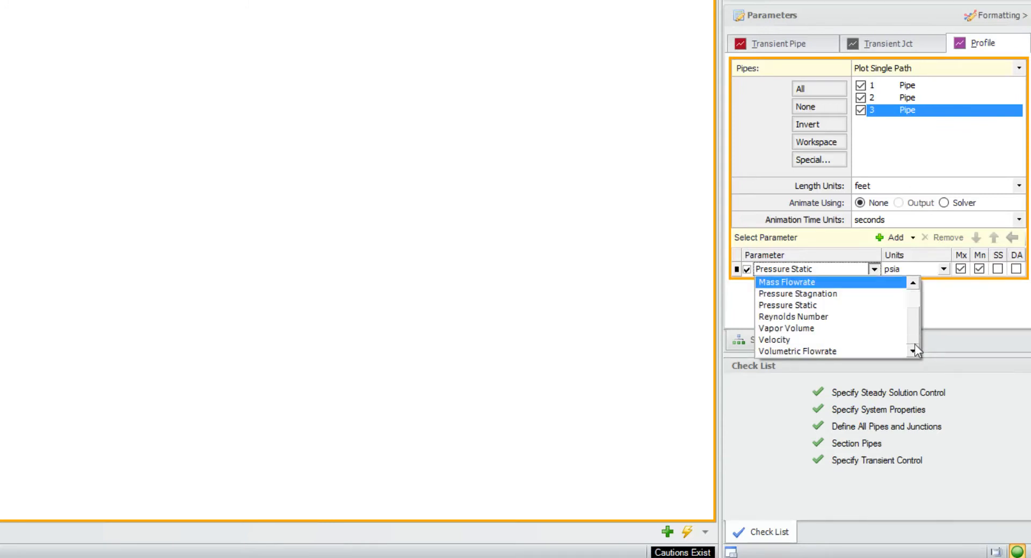
pyautogui.click(818, 329)
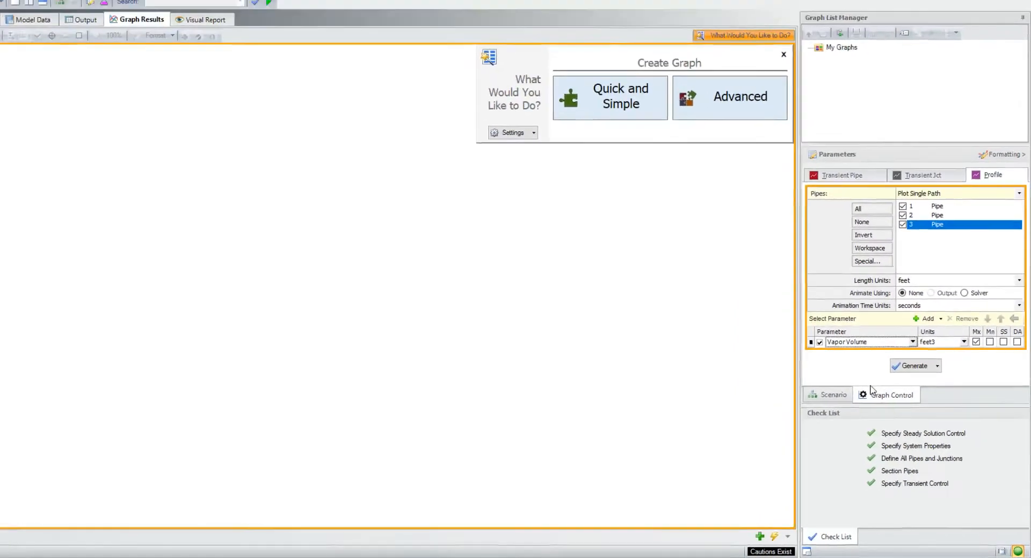
pyautogui.click(913, 367)
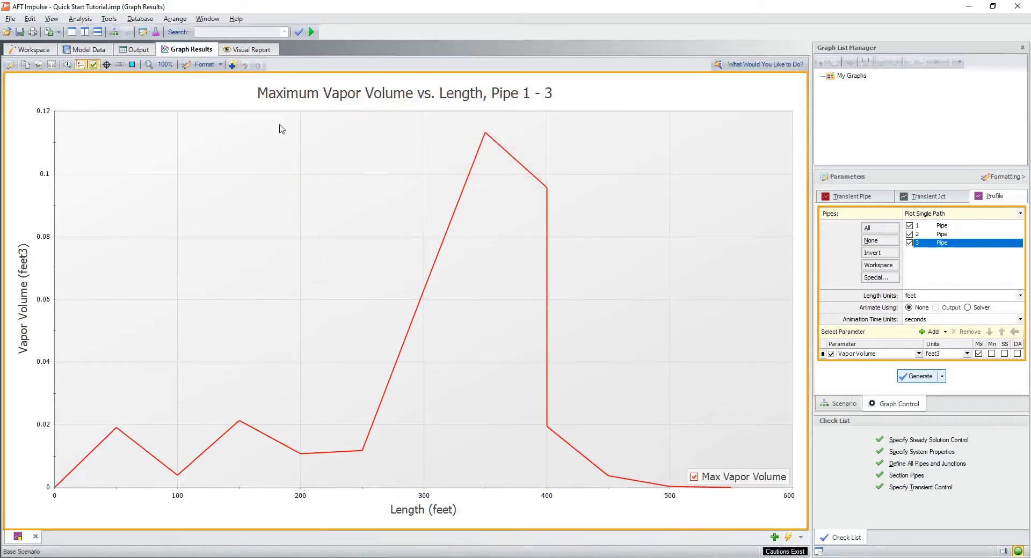
# Step: Add the vapor volume graph to the graph list with the name Max/Min Vapor Volume Profile
pyautogui.click(232, 66)
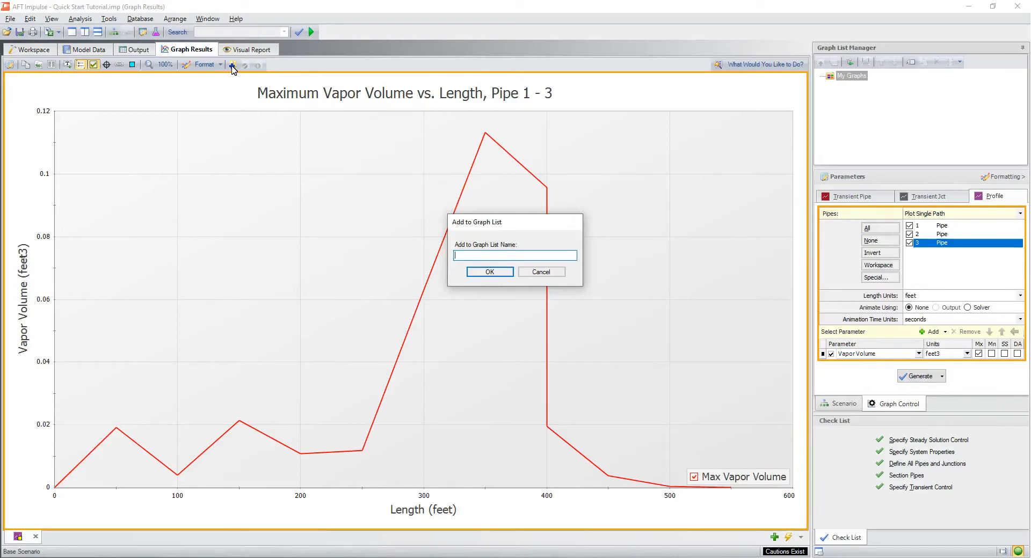
pyautogui.write('Max/Min Vapor Volume Profile')
pyautogui.click(475, 273)
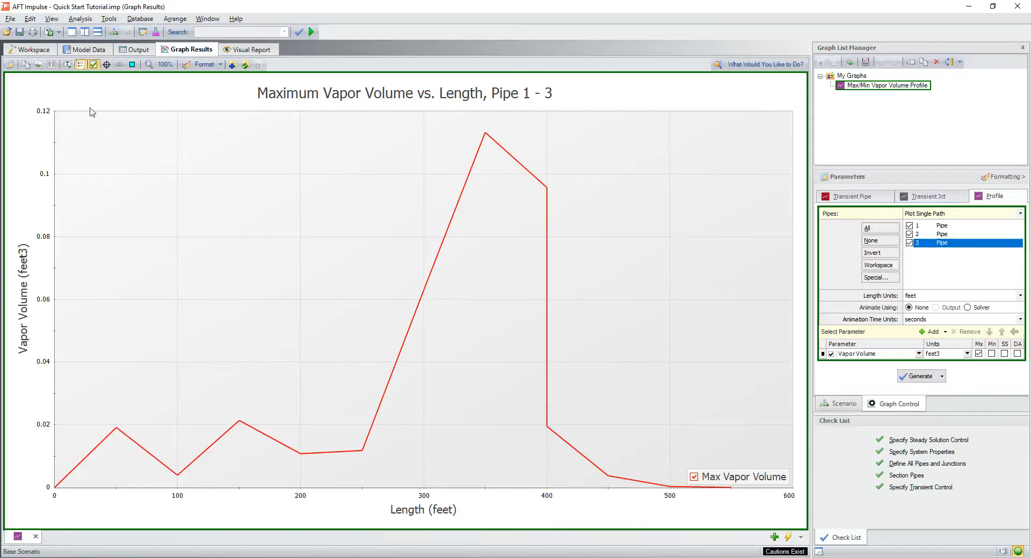
# Step: Set the time at which valve J3 reaches Cv 0 to 1 second, check its transient graph, and accept the change, clearing the existing results
pyautogui.click(28, 50)
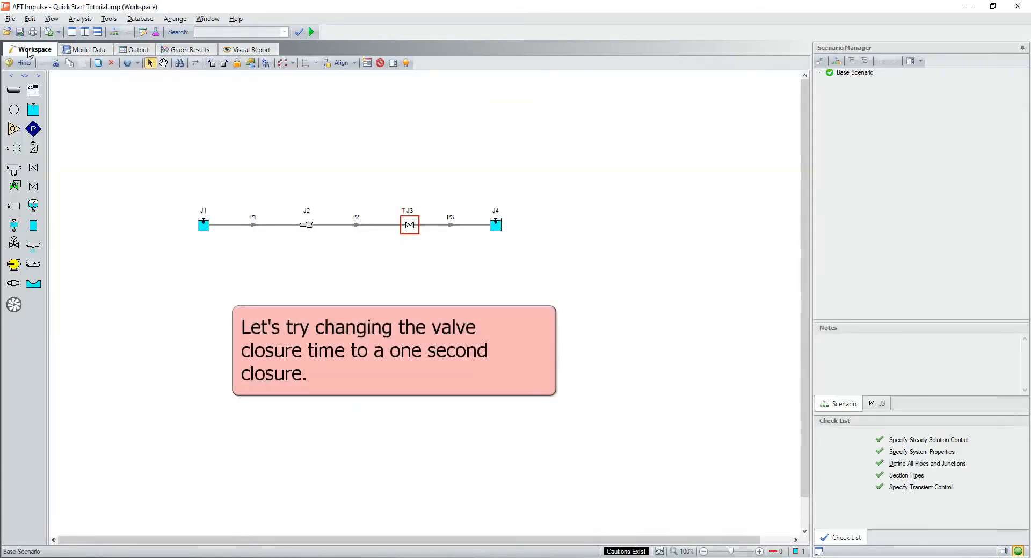
pyautogui.doubleClick(410, 229)
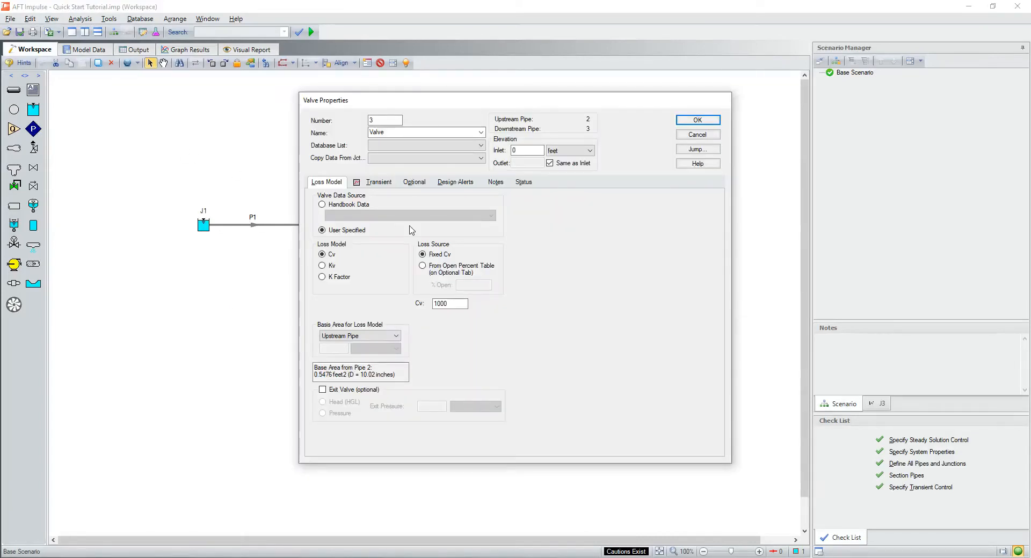
pyautogui.click(375, 183)
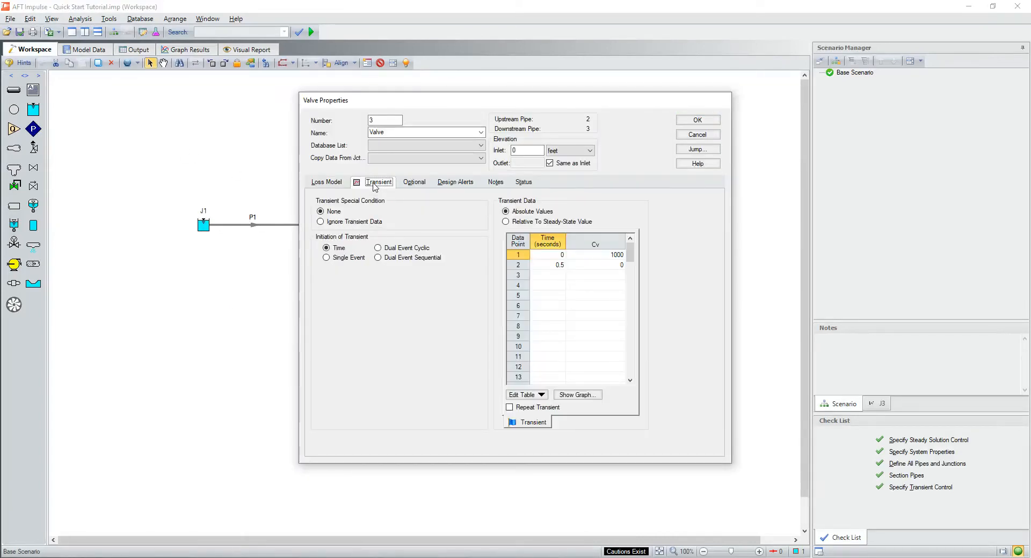
pyautogui.click(561, 266)
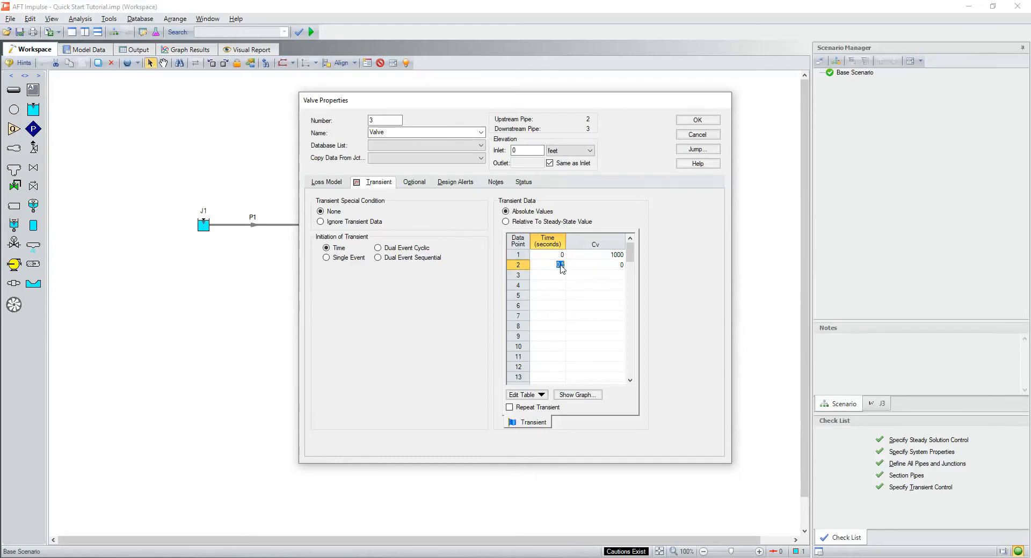
pyautogui.write('1')
pyautogui.click(577, 395)
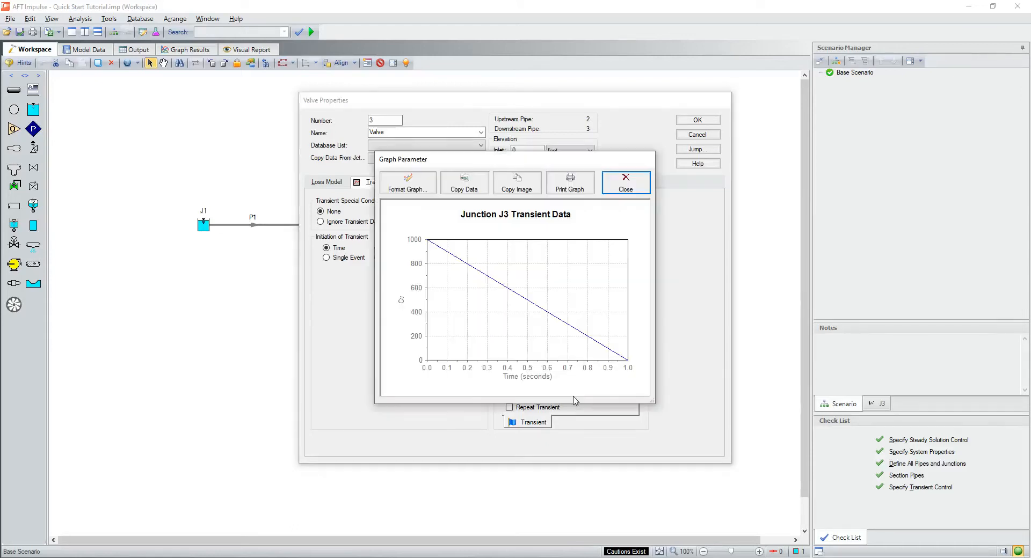
pyautogui.click(624, 185)
pyautogui.click(697, 121)
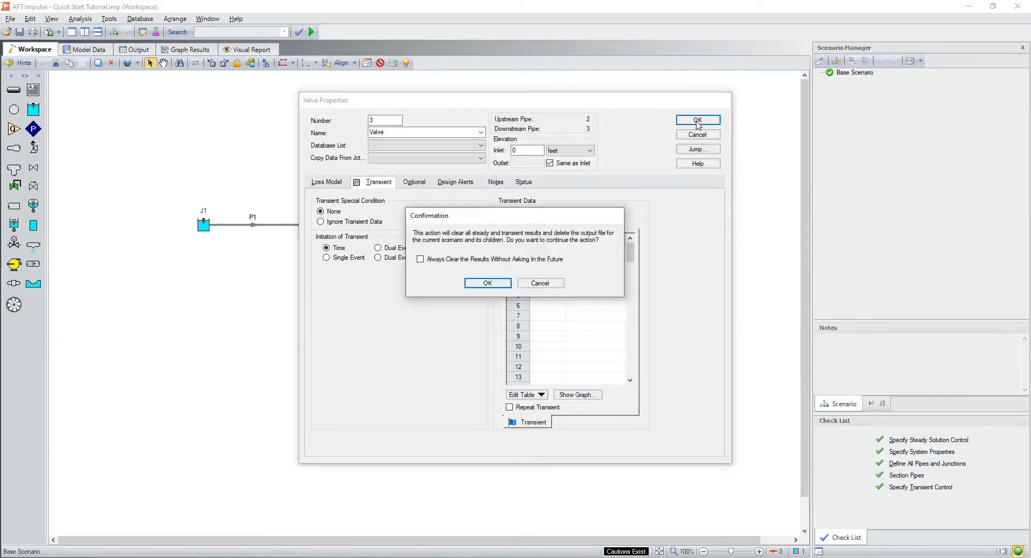
pyautogui.click(488, 287)
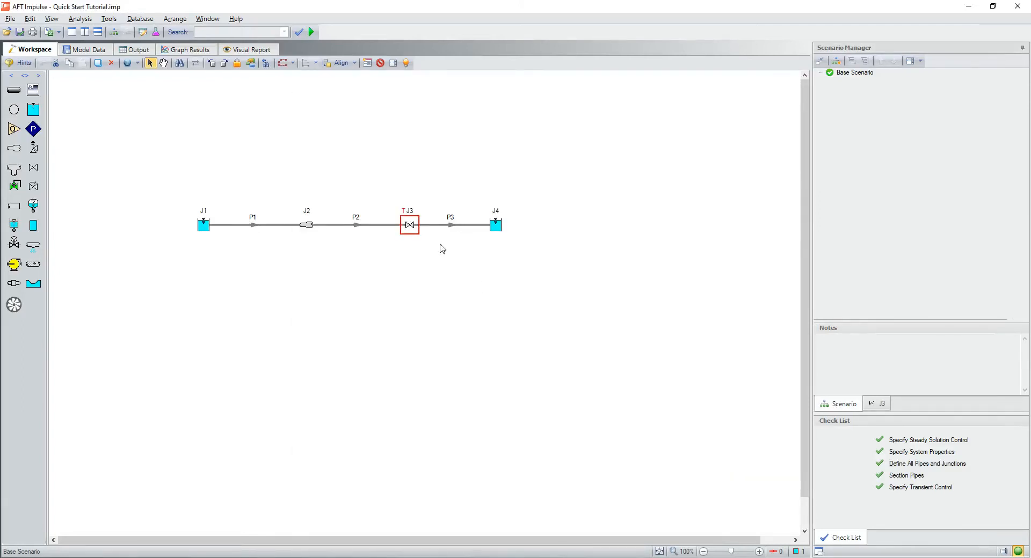
# Step: Run the model with the 1-second valve closure and load the saved Max/Min Vapor Volume Profile graph
pyautogui.click(312, 32)
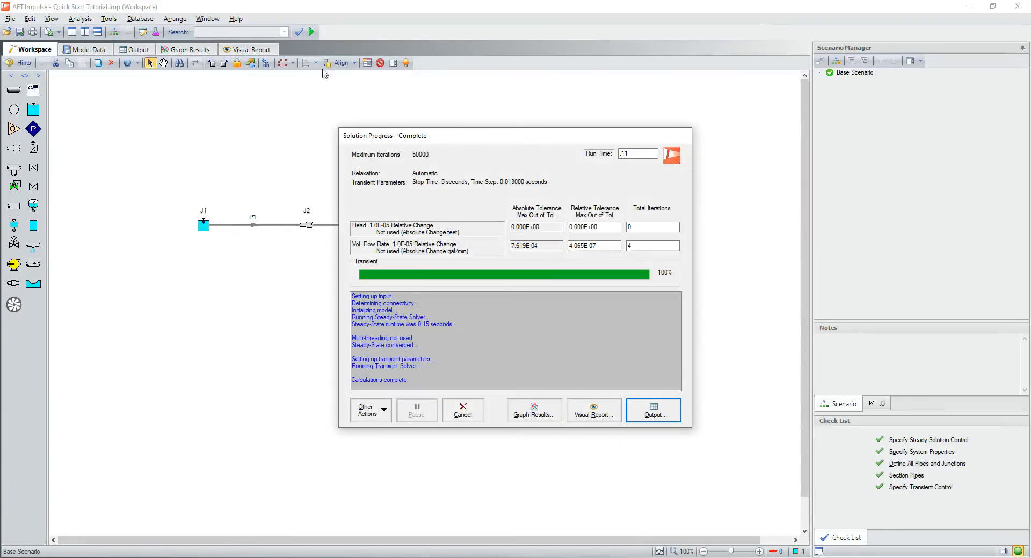
pyautogui.click(541, 416)
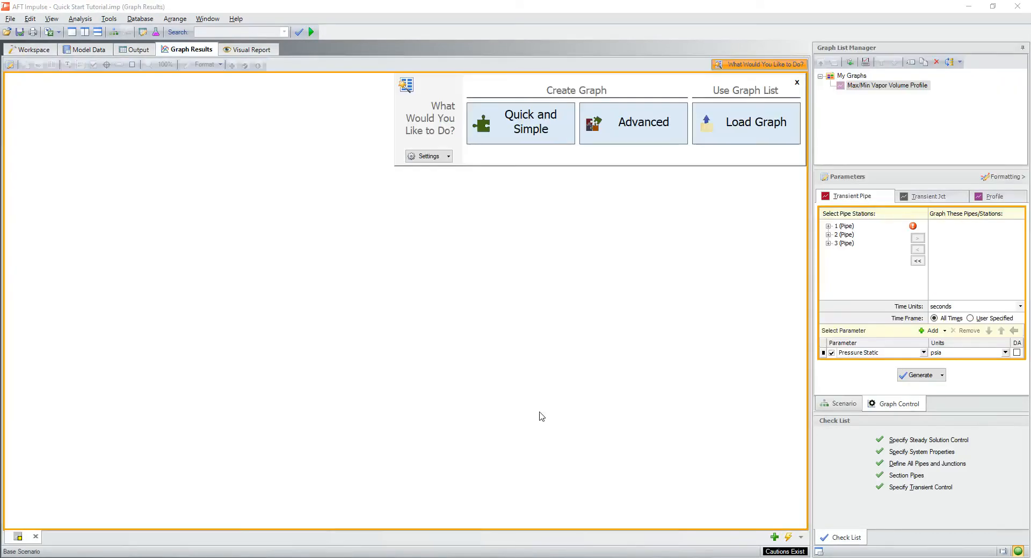
pyautogui.doubleClick(870, 86)
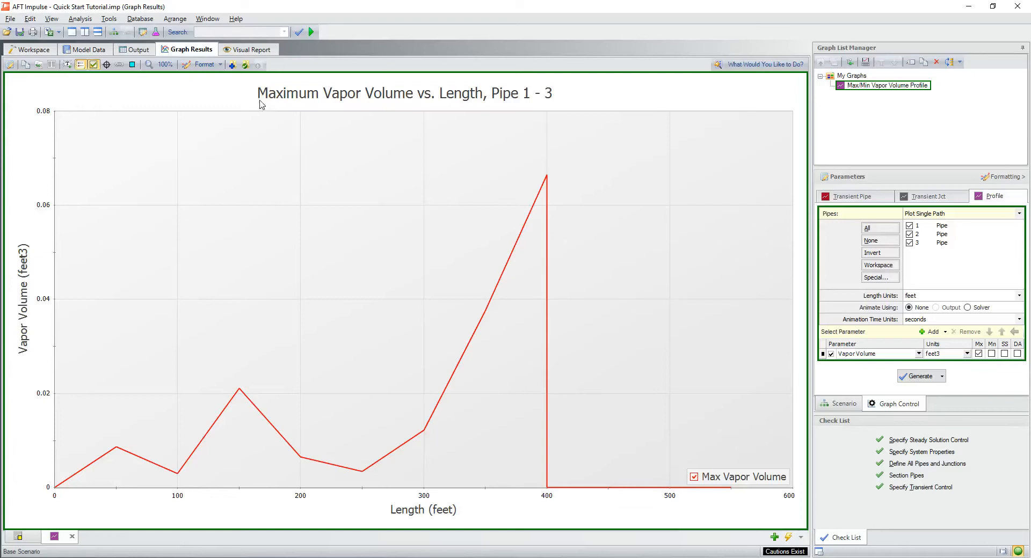
# Step: Hide the check list, and set the time at which valve J3 reaches Cv 0 to 2 seconds, checking its transient graph before accepting
pyautogui.click(33, 50)
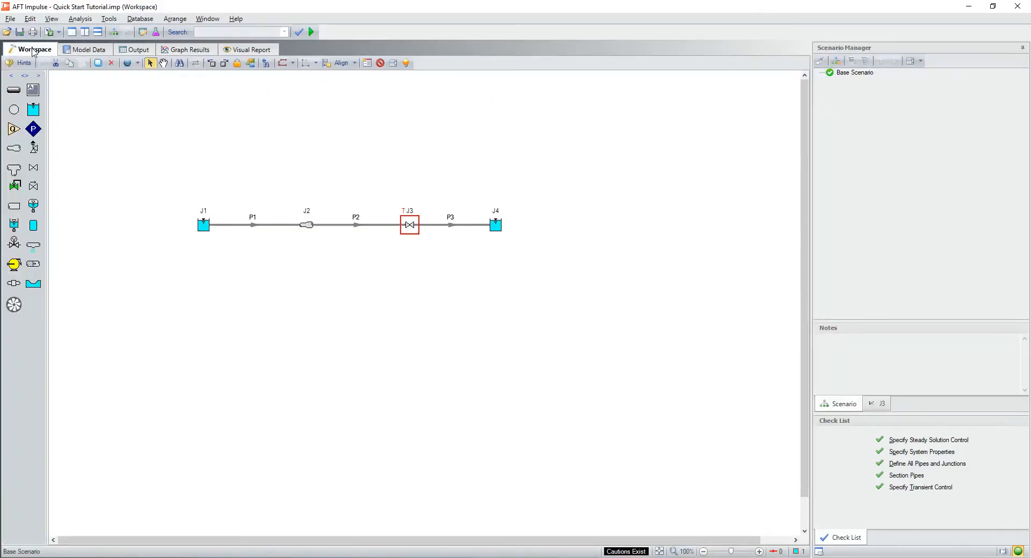
pyautogui.click(1003, 552)
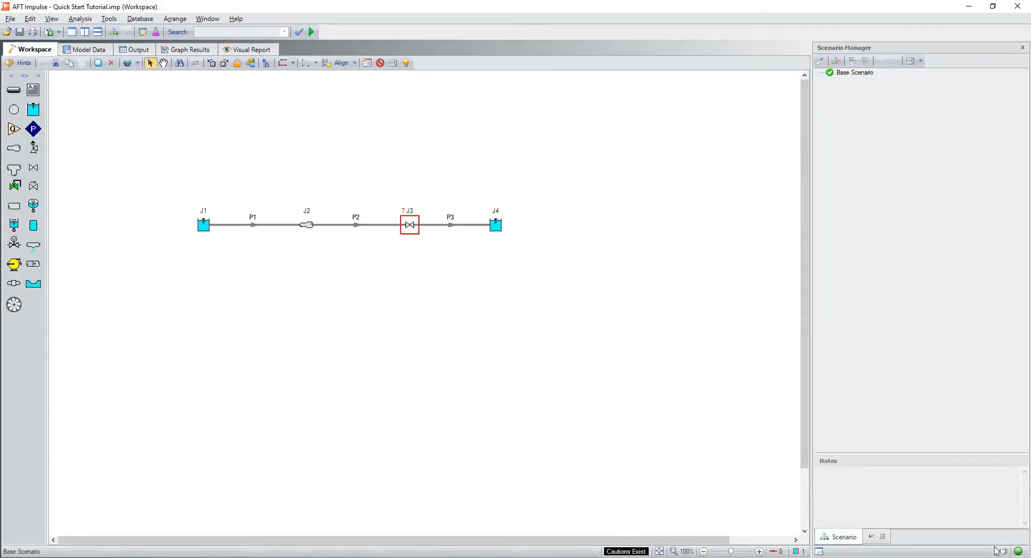
pyautogui.doubleClick(412, 228)
pyautogui.click(517, 120)
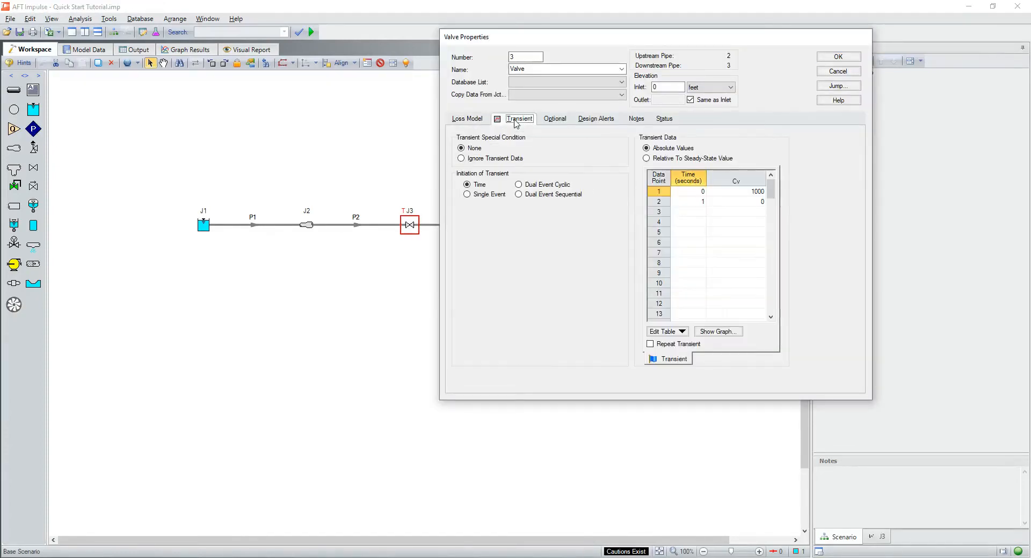
pyautogui.click(691, 203)
pyautogui.write('2')
pyautogui.click(718, 332)
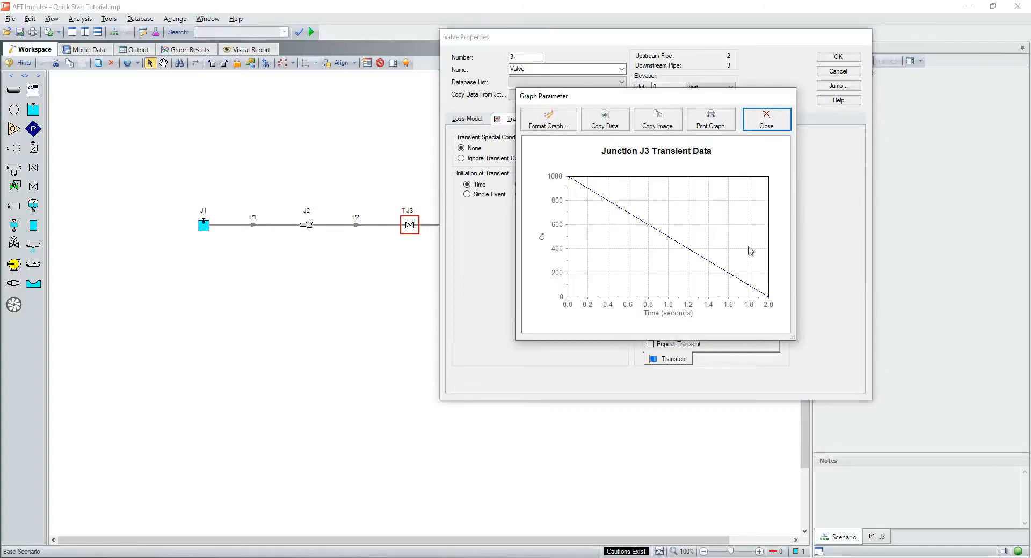
pyautogui.click(766, 121)
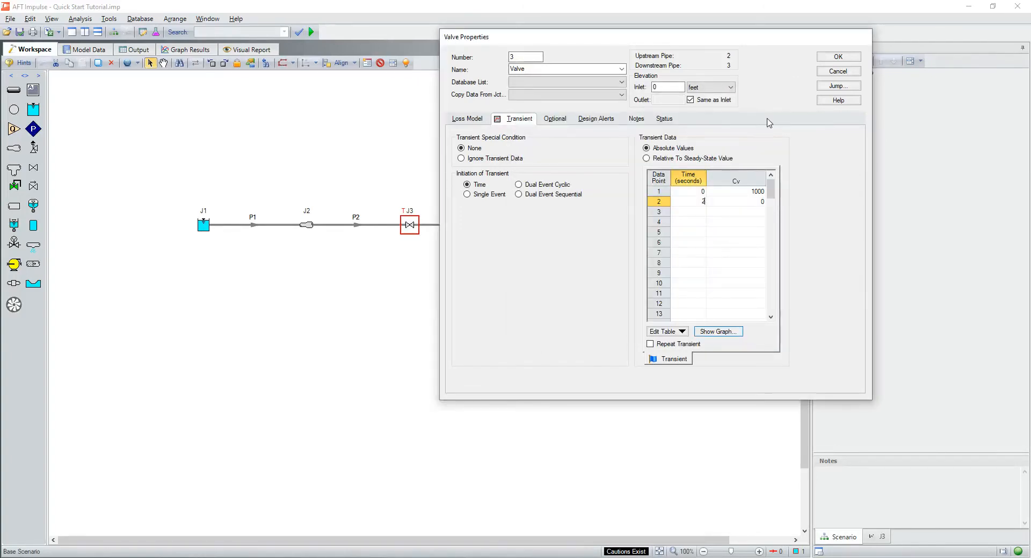
pyautogui.click(839, 58)
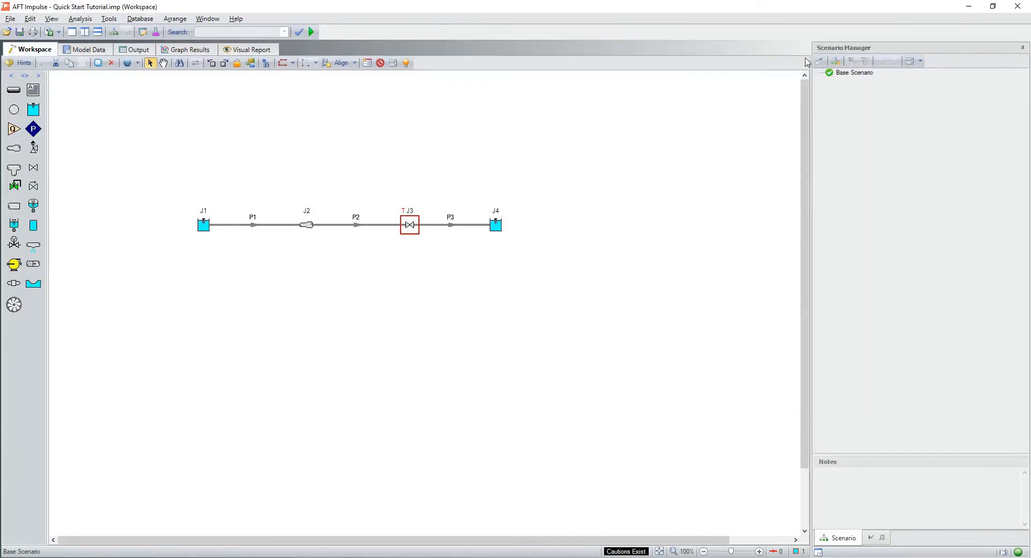
# Step: Rerun the model with the 2-second valve closure and reload the Max/Min Vapor Volume Profile graph
pyautogui.click(310, 32)
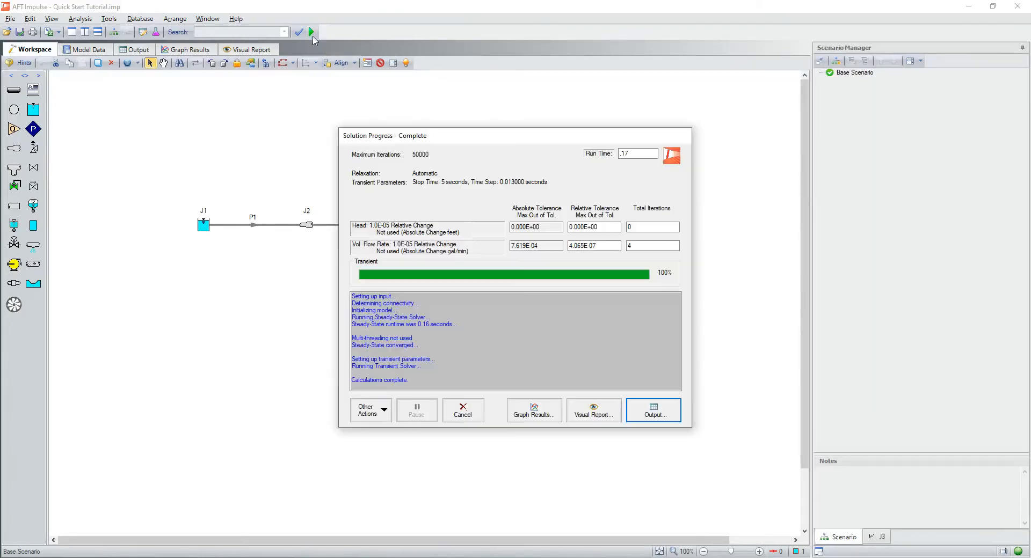
pyautogui.click(530, 414)
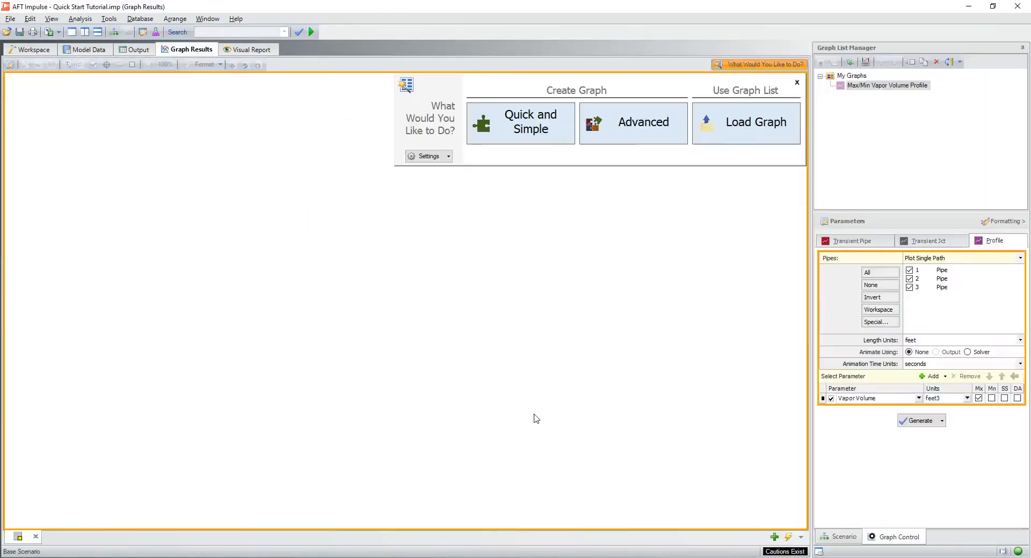
pyautogui.doubleClick(867, 85)
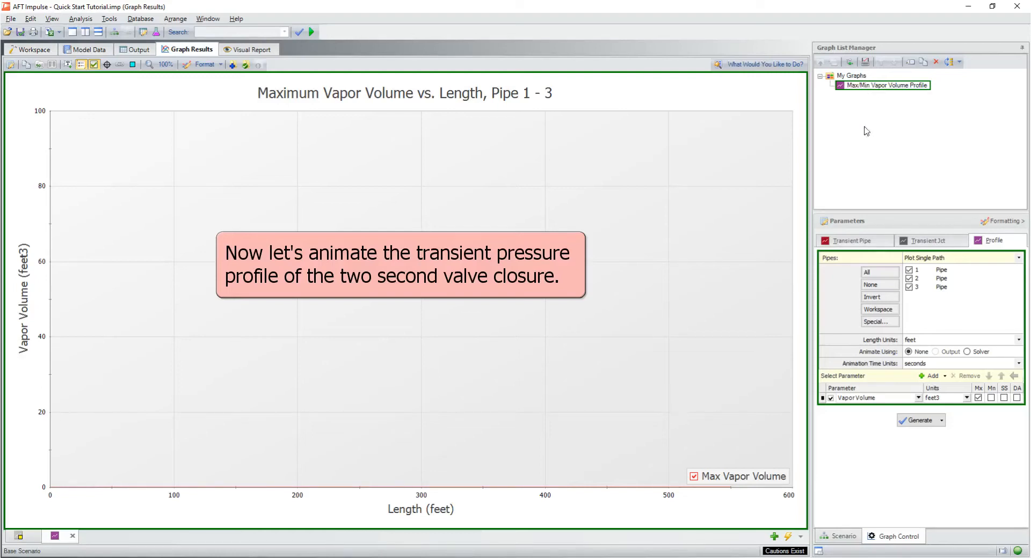
# Step: Generate a solver-animated profile of Pressure Stagnation in psia along pipes 1 to 3 in a new graph tab, without the maximum curve
pyautogui.click(774, 536)
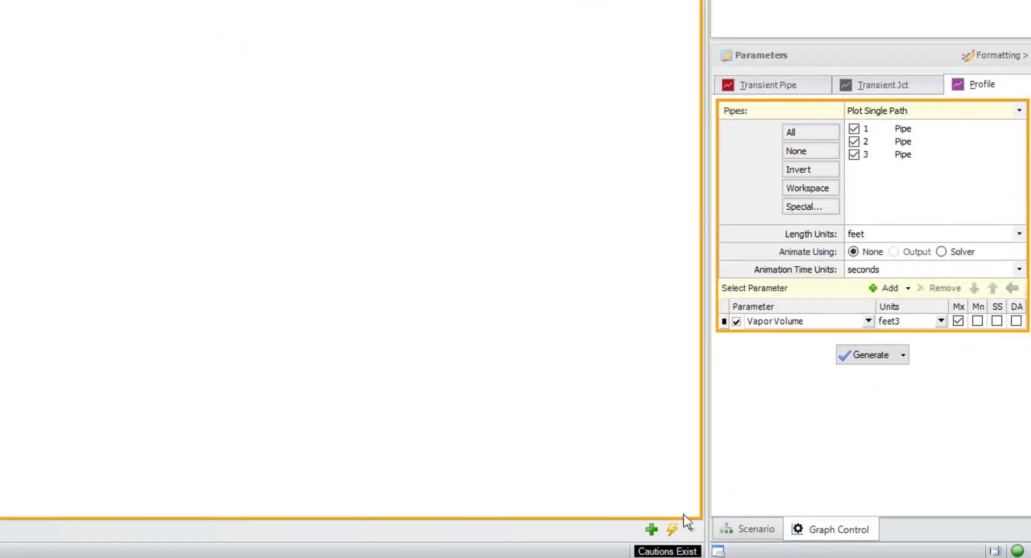
pyautogui.click(887, 352)
pyautogui.click(830, 371)
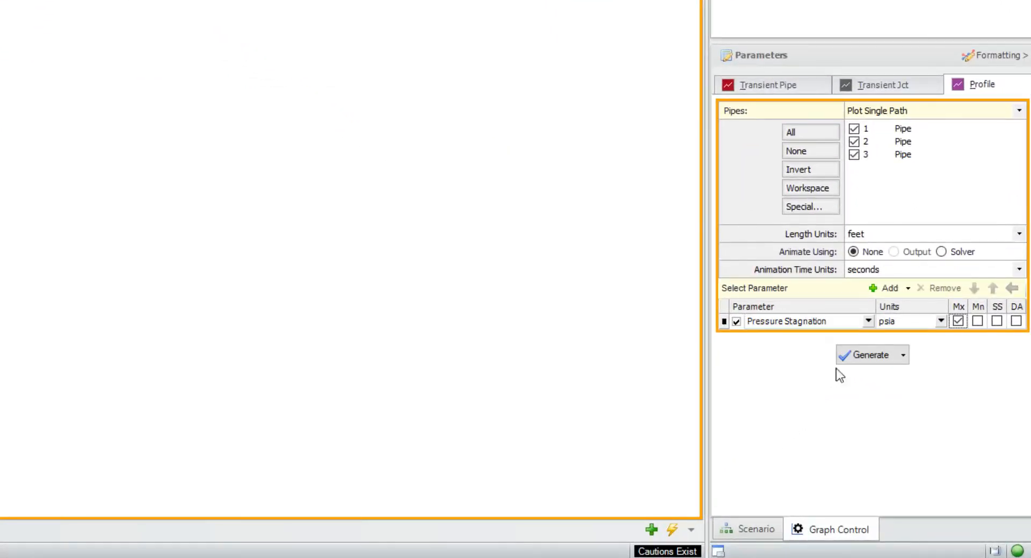
pyautogui.click(958, 321)
pyautogui.click(942, 253)
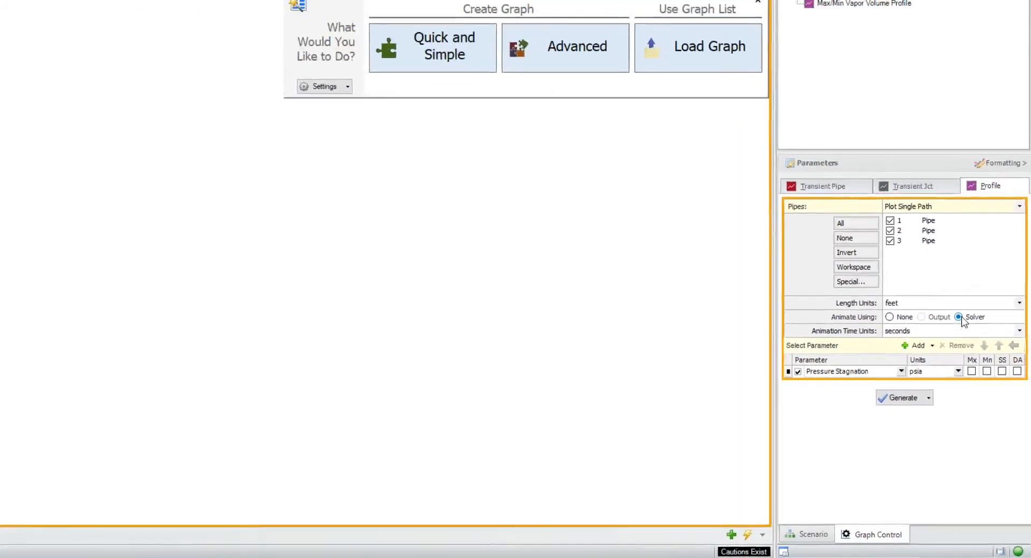
pyautogui.click(875, 363)
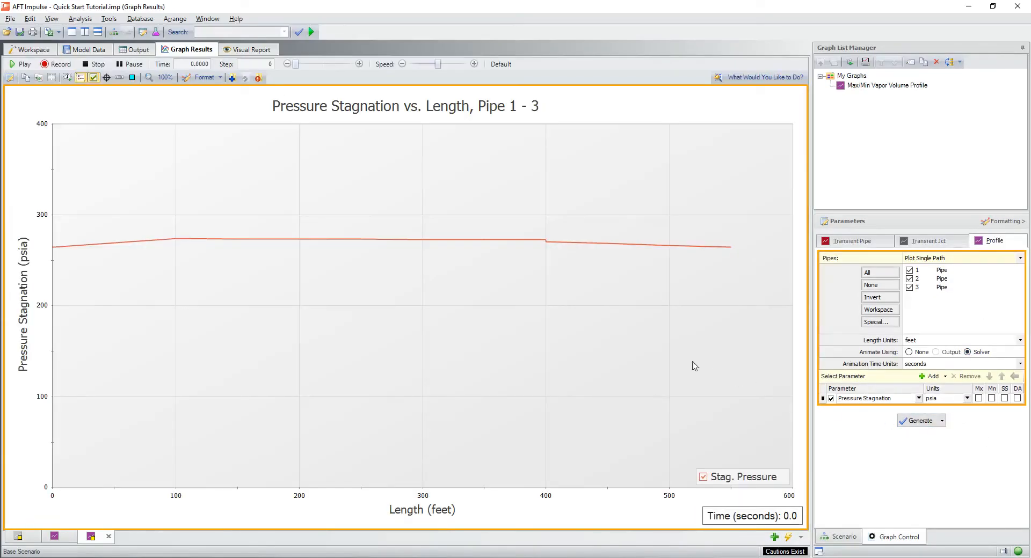
# Step: Show the junction locations on the stagnation pressure profile and play its animation at a slower speed
pyautogui.click(133, 78)
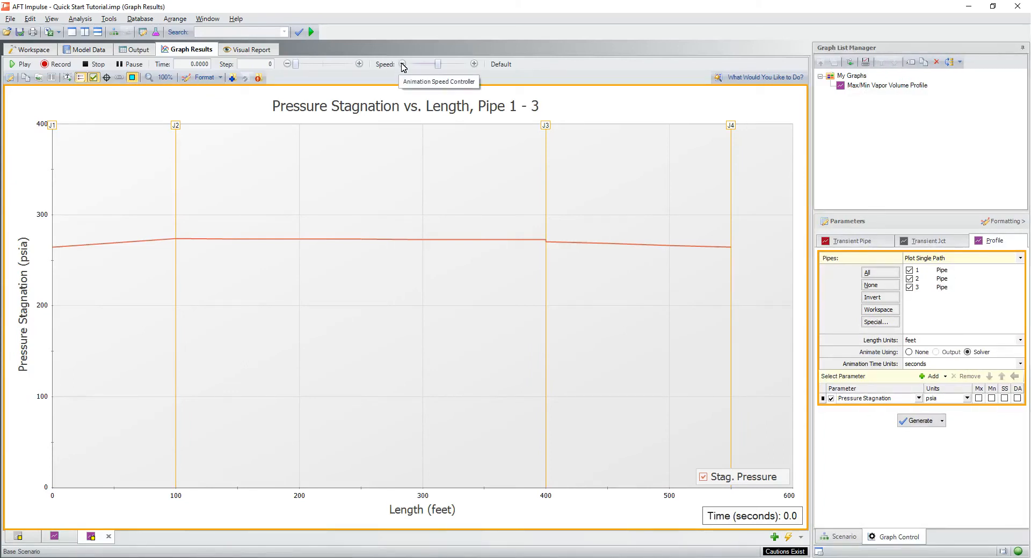
pyautogui.click(403, 65)
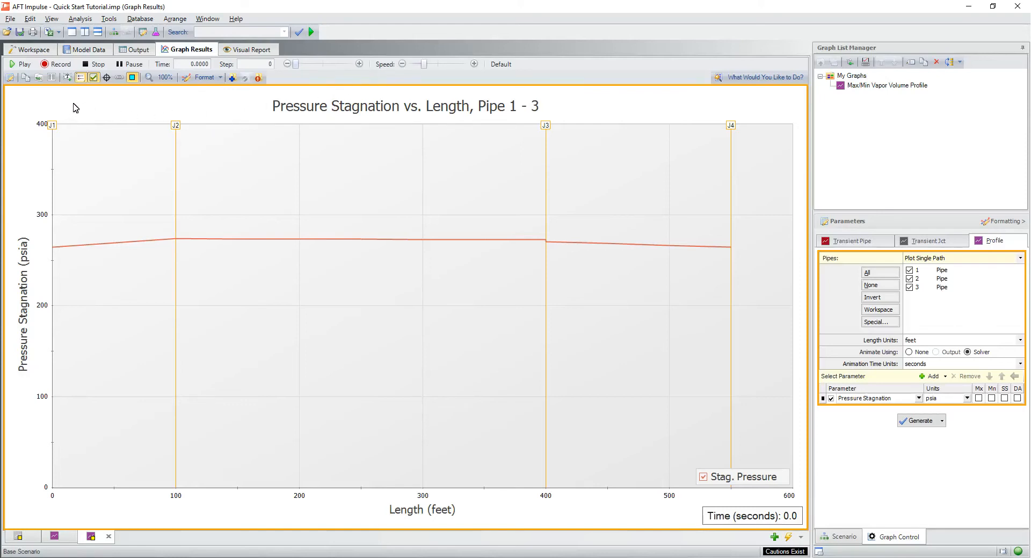
pyautogui.click(22, 66)
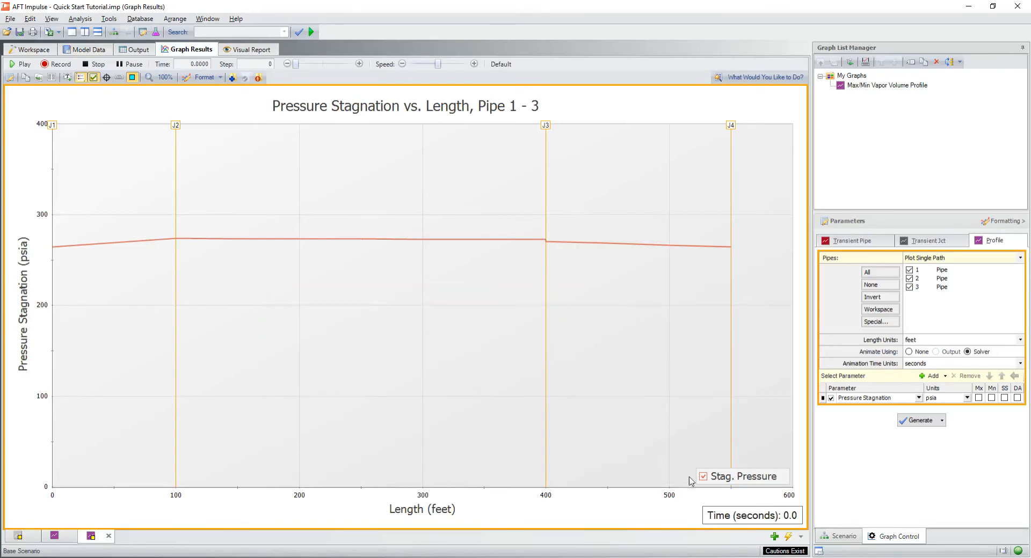
# Step: Generate a non-animated profile of maximum and minimum Pressure Stagnation in psia along pipes 1 to 3 in a new graph tab
pyautogui.click(774, 536)
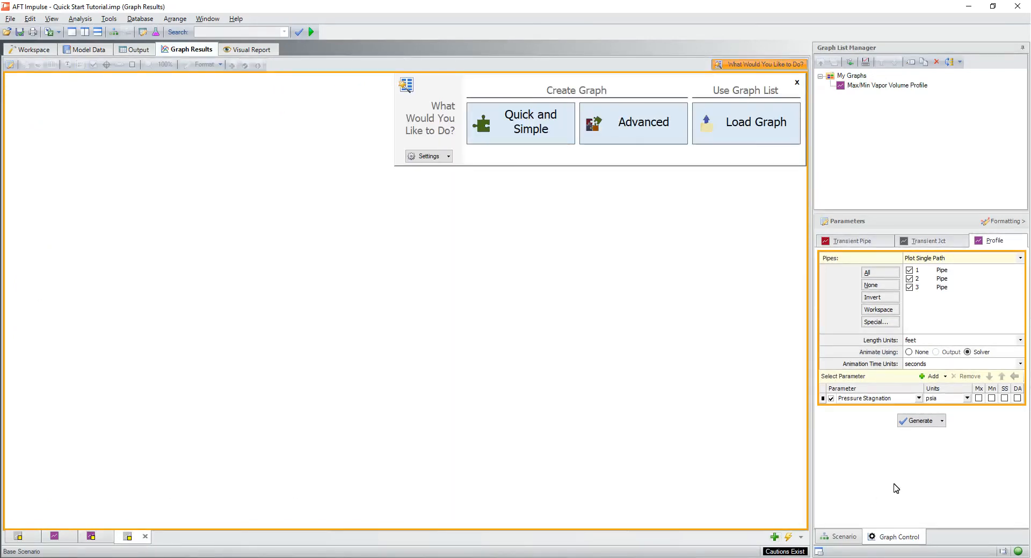
pyautogui.click(979, 399)
pyautogui.click(991, 399)
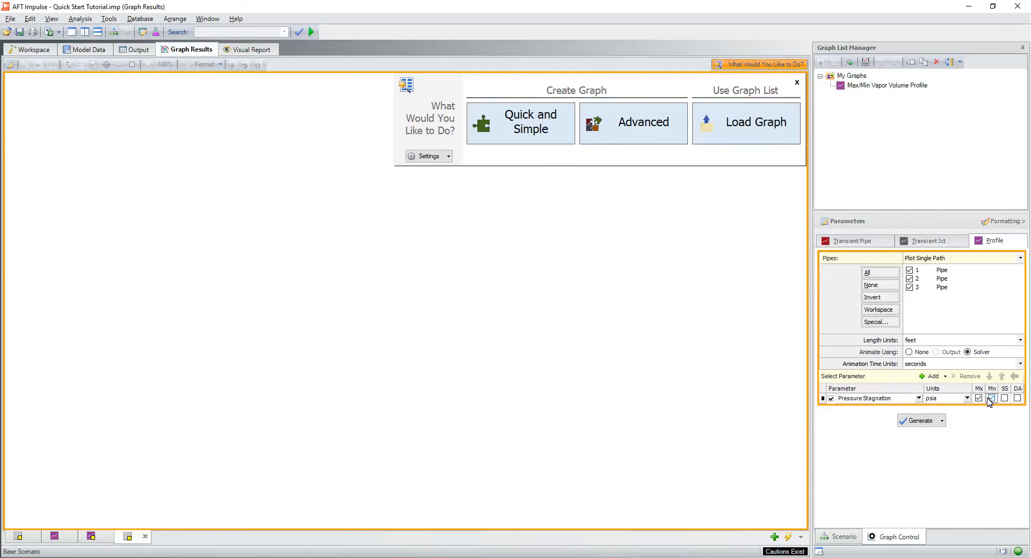
pyautogui.click(920, 353)
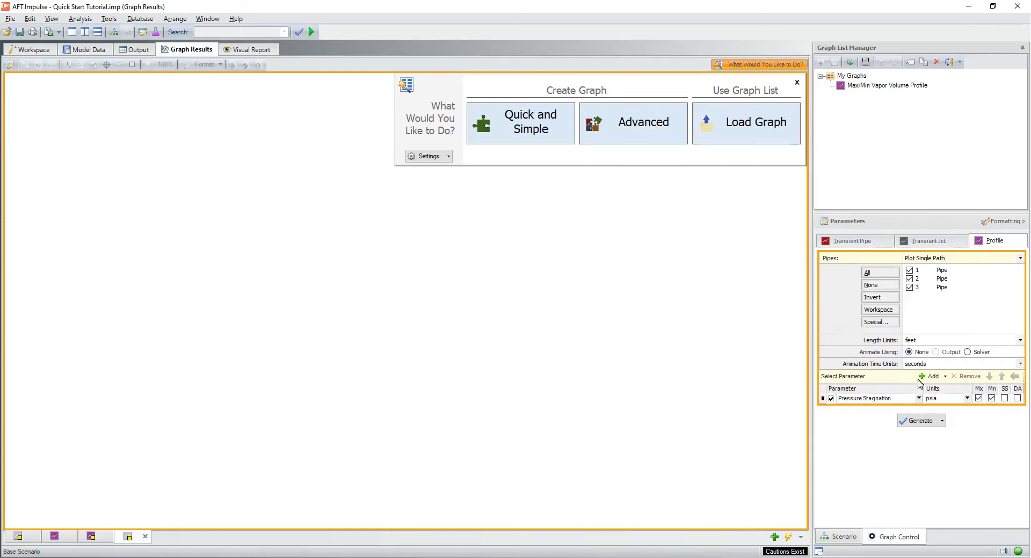
pyautogui.click(916, 422)
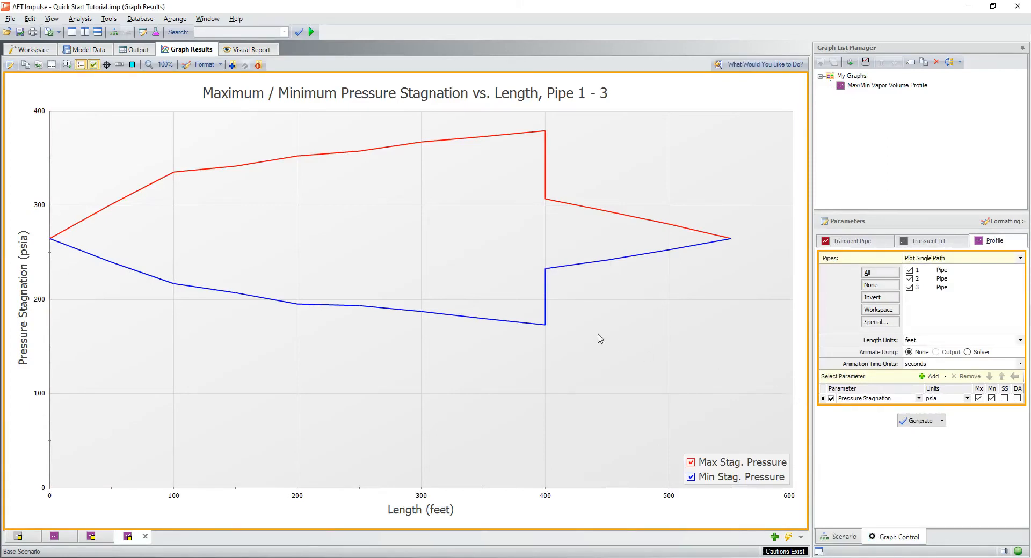
# Step: Show the graph's X-Y data, find the maximum of the Max Stag. Pressure series, and convert that point to an annotation
pyautogui.click(52, 64)
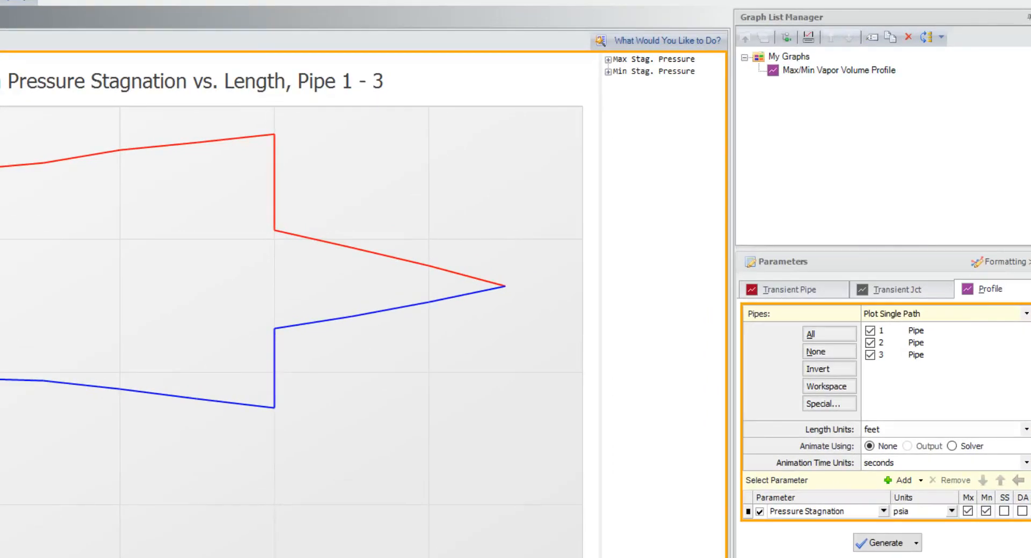
pyautogui.click(608, 59)
pyautogui.rightClick(656, 60)
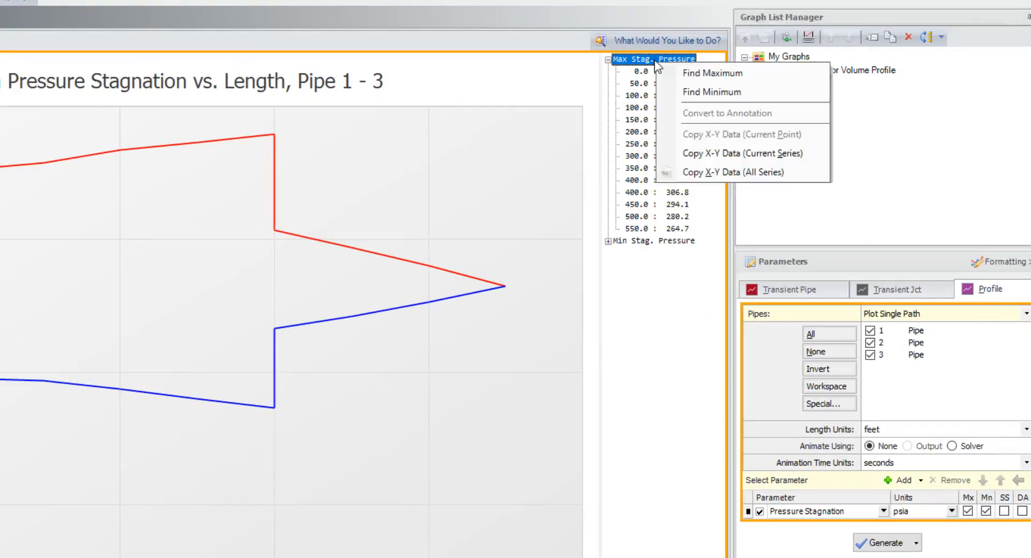
pyautogui.click(719, 68)
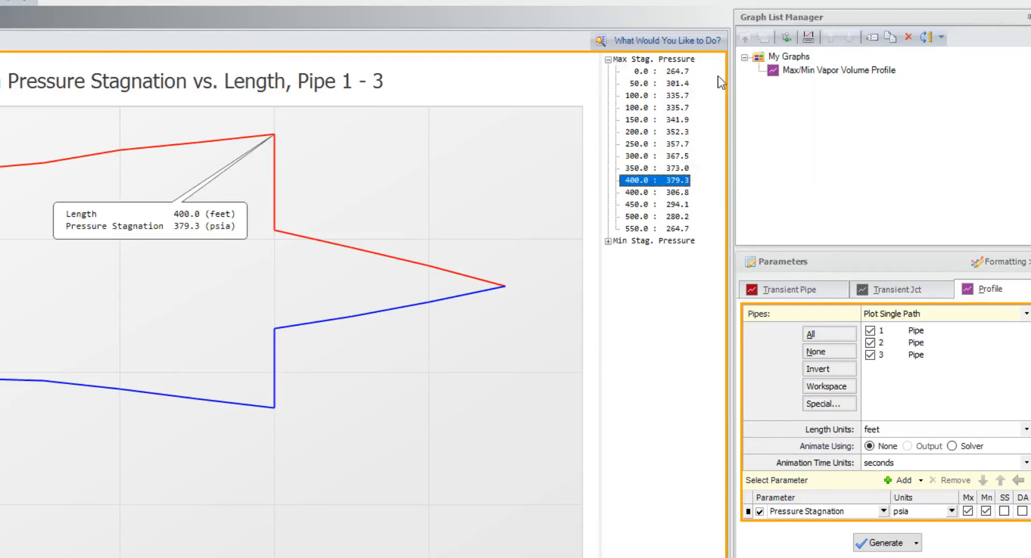
pyautogui.rightClick(665, 184)
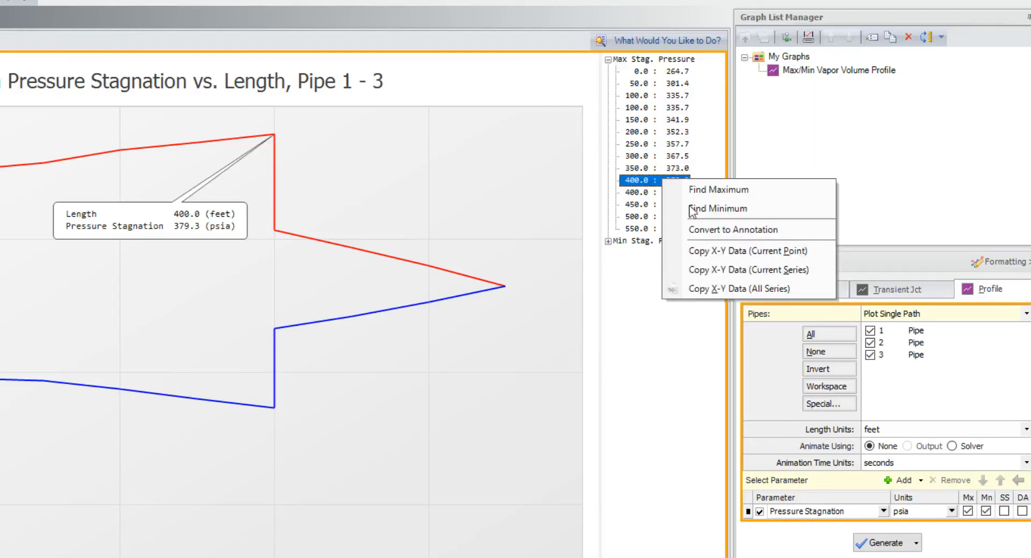
pyautogui.click(726, 228)
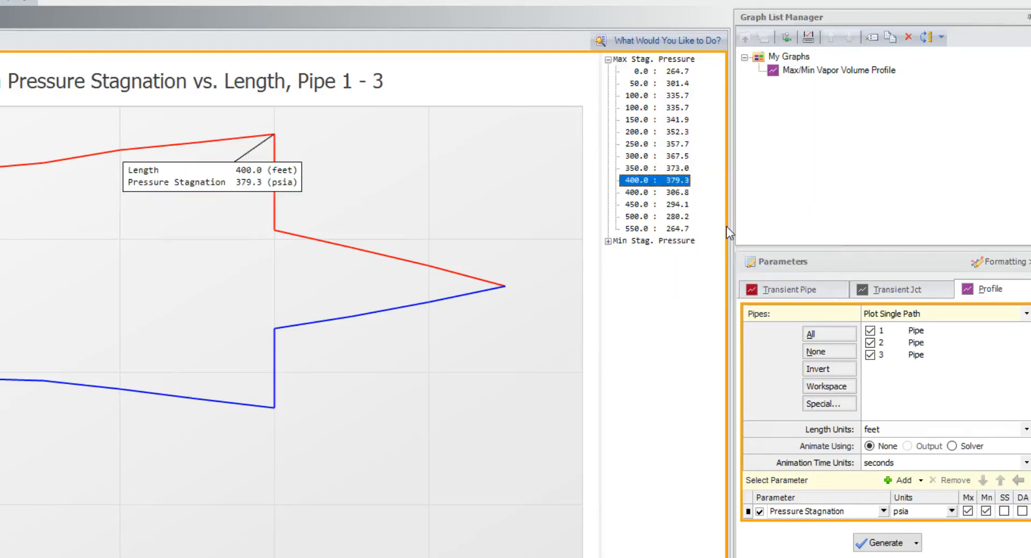
# Step: Find the minimum of the Min Stag. Pressure series and convert that point to an annotation on the graph
pyautogui.click(608, 241)
pyautogui.rightClick(611, 243)
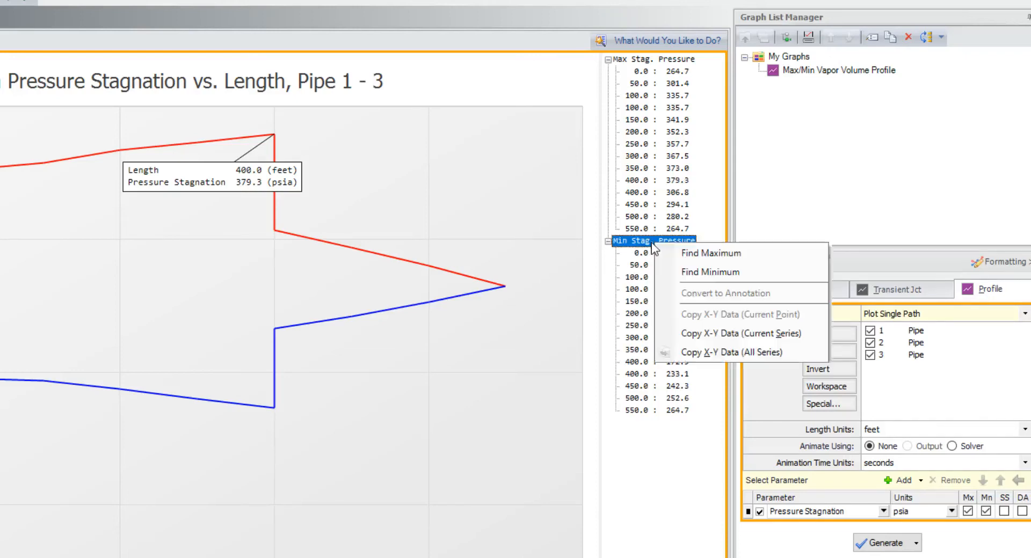
pyautogui.click(701, 269)
pyautogui.rightClick(661, 361)
pyautogui.click(718, 409)
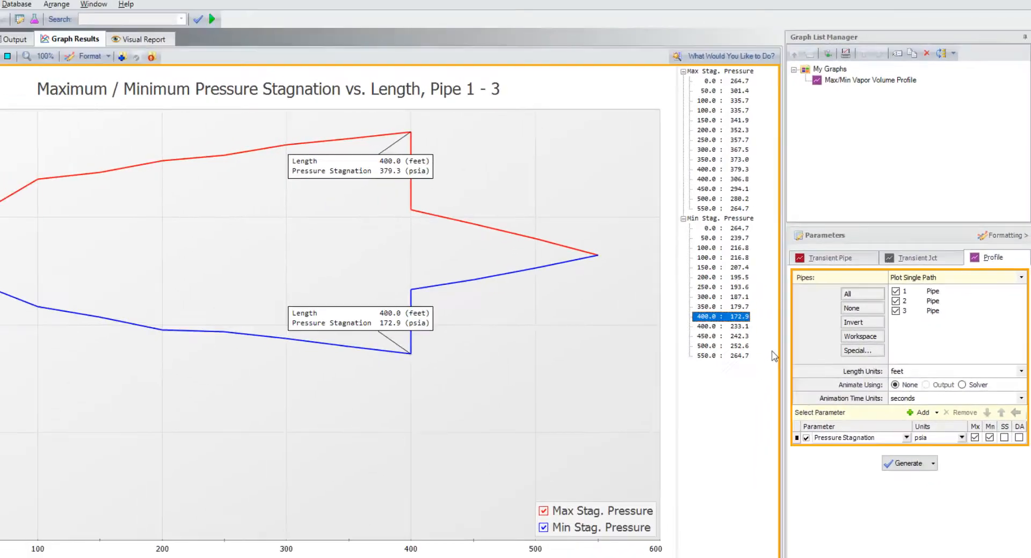